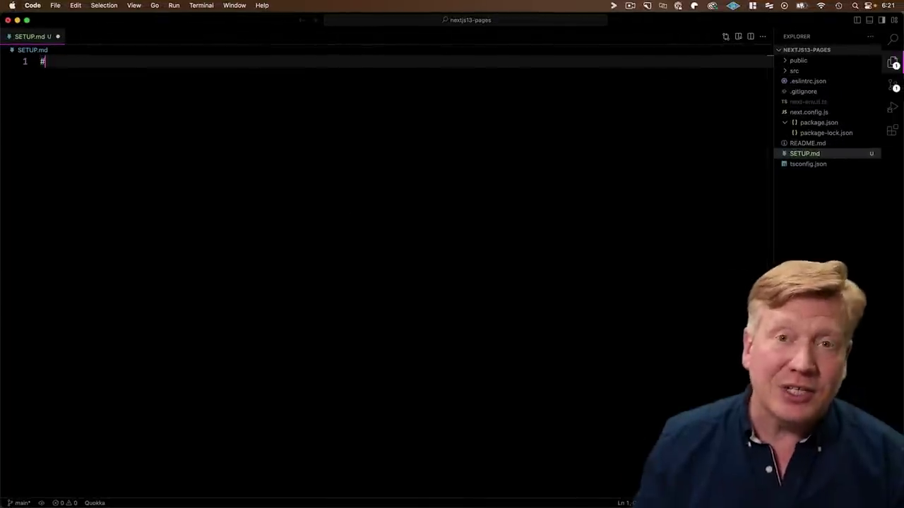
- Add '# How to deploy this site' as line 1 of SETUP.md, followed by a new line
{"action": "type", "text": "How to deploy "}
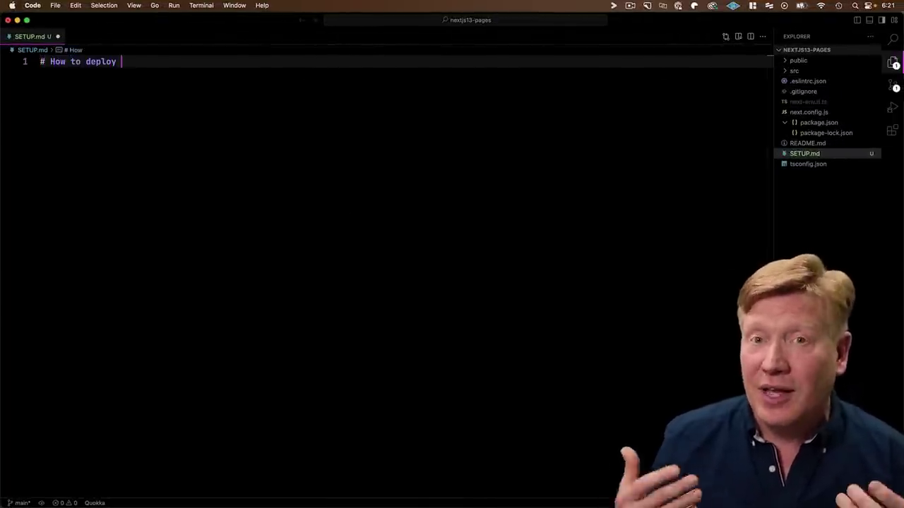
{"action": "type", "text": "this site"}
{"action": "key", "text": "Return"}
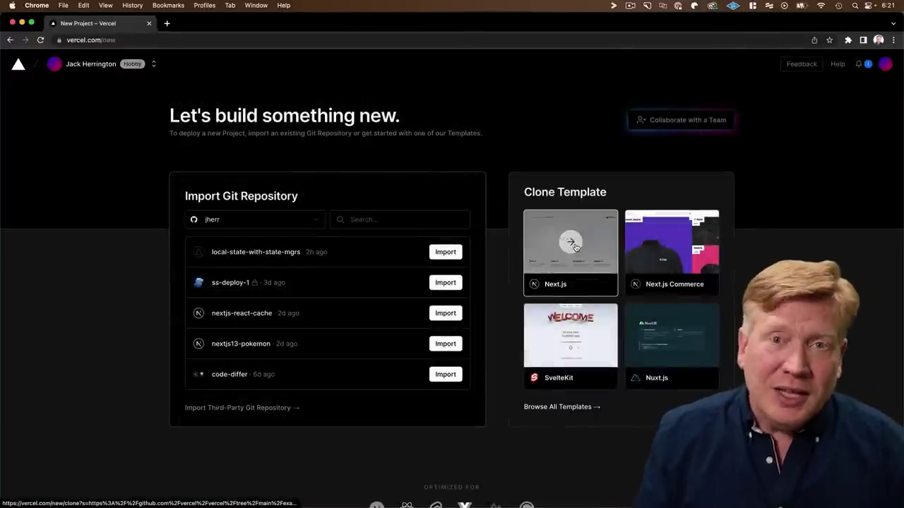
- Start a Next.js template project with a private GitHub repo 'my-starter-app', and screenshot the page
{"action": "left_click", "coordinate": [575, 247]}
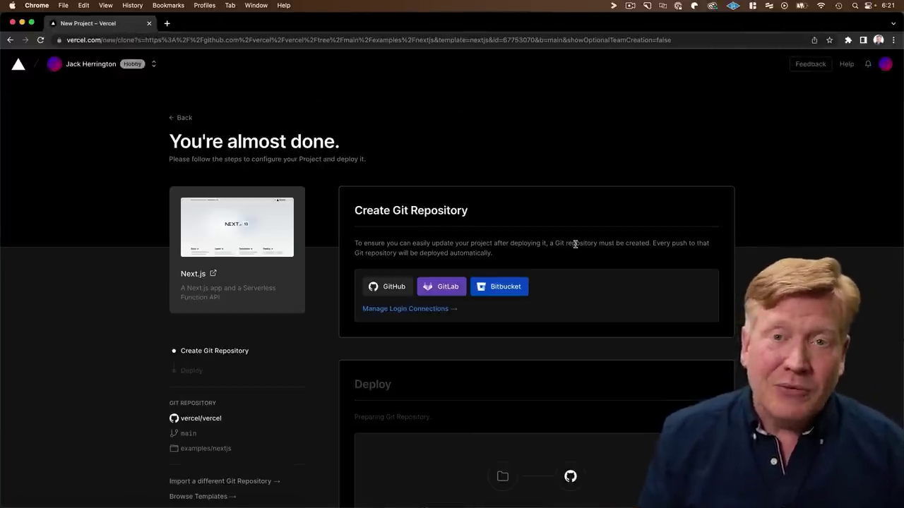
{"action": "left_click", "coordinate": [409, 289]}
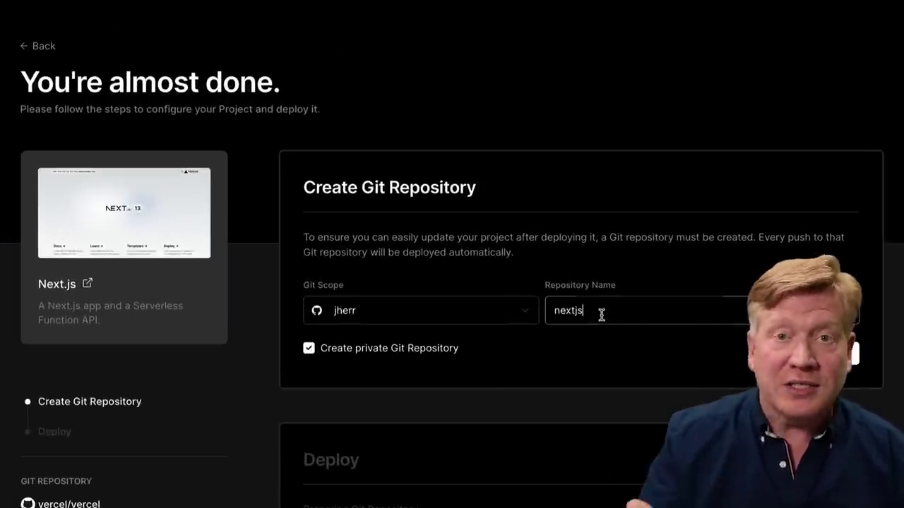
{"action": "double_click", "coordinate": [551, 294]}
{"action": "type", "text": "my-starter"}
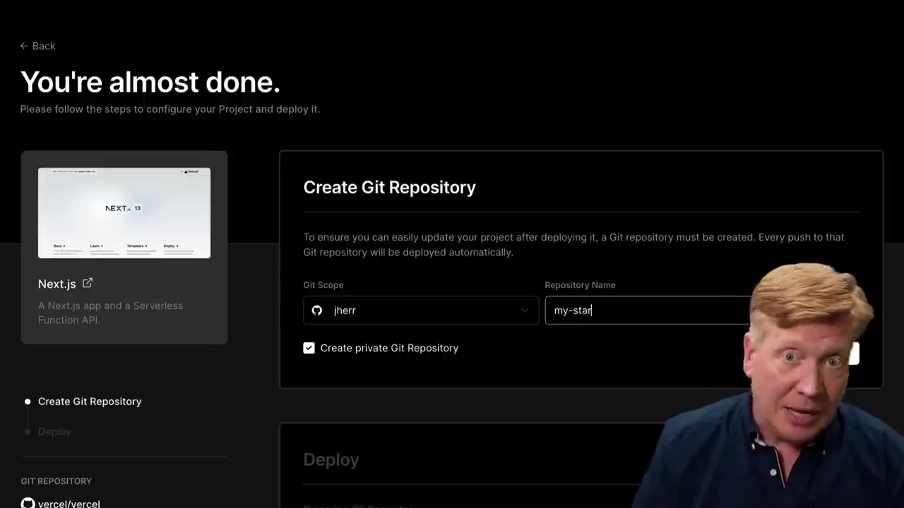
{"action": "type", "text": "-app"}
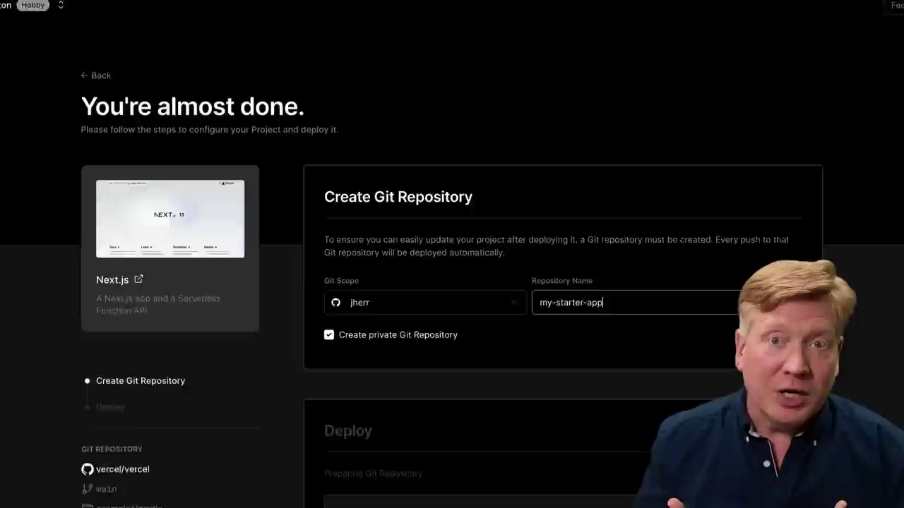
{"action": "key", "text": "super+shift+4"}
{"action": "left_click_drag", "start_coordinate": [3, 52], "coordinate": [897, 485]}
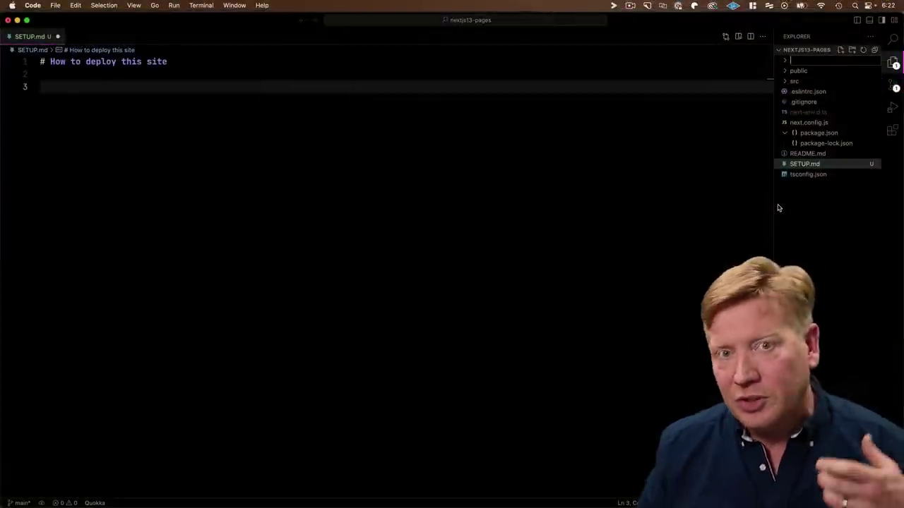
- Create an images folder, copy the screenshot in as setup.png, and embed ./images/setup.png in SETUP.md
{"action": "type", "text": "images"}
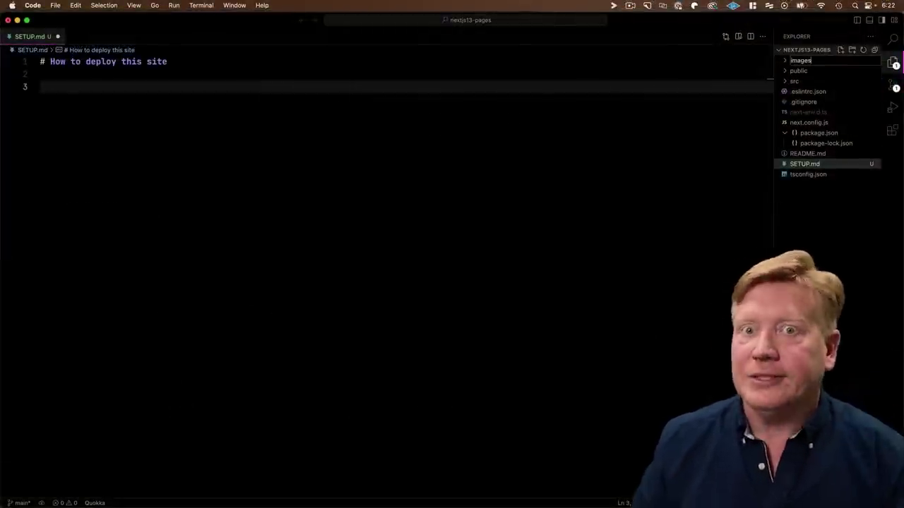
{"action": "left_click_drag", "start_coordinate": [337, 143], "coordinate": [750, 68]}
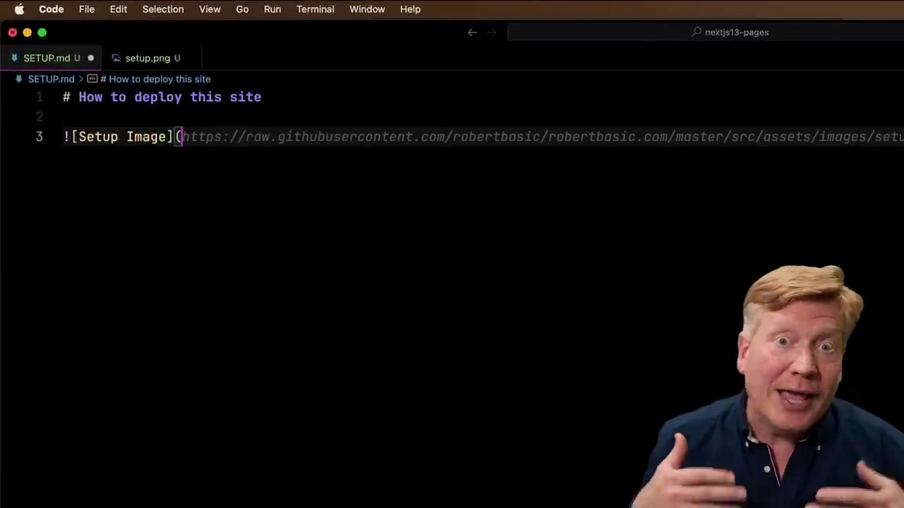
{"action": "type", "text": "./"}
{"action": "type", "text": "images/setup.pn"}
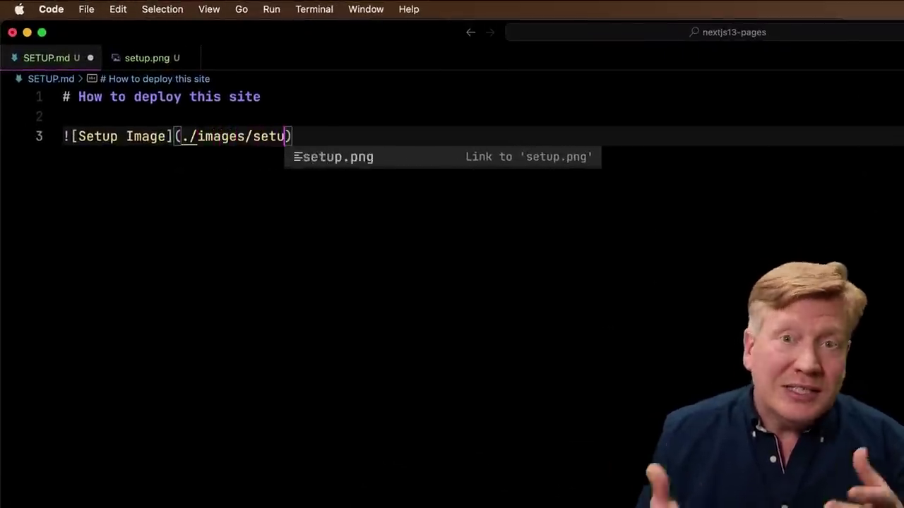
{"action": "type", "text": "g"}
{"action": "left_click", "coordinate": [66, 116]}
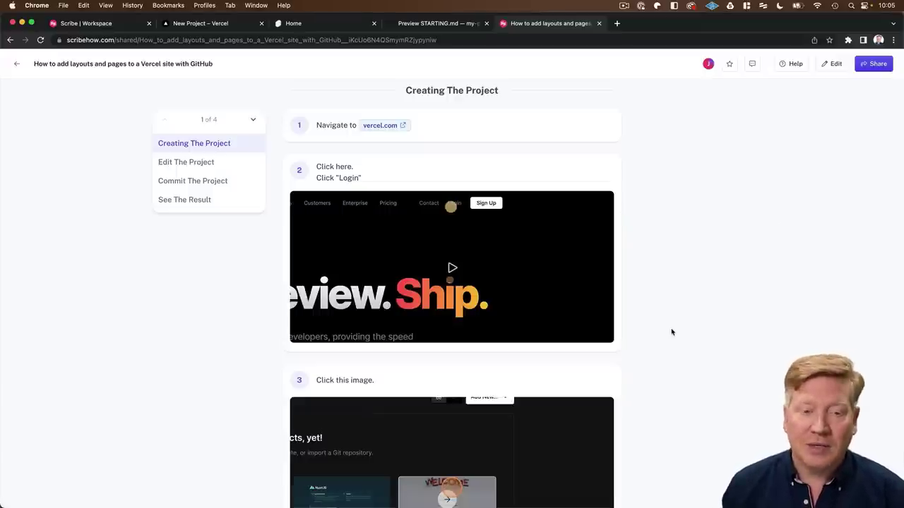
- Scroll through all the steps of the Vercel layouts and pages Scribe guide
{"action": "scroll", "coordinate": [653, 323], "scroll_direction": "down", "scroll_amount": 3}
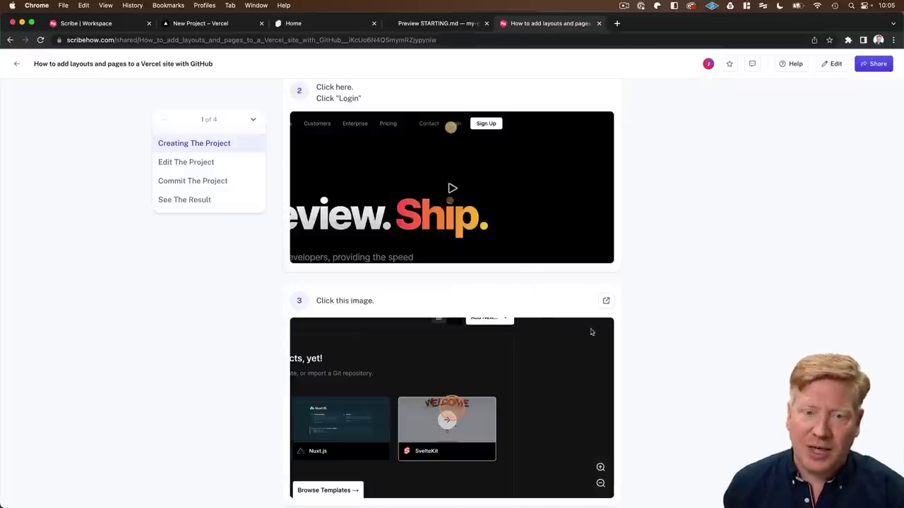
{"action": "scroll", "coordinate": [438, 244], "scroll_direction": "down", "scroll_amount": 5}
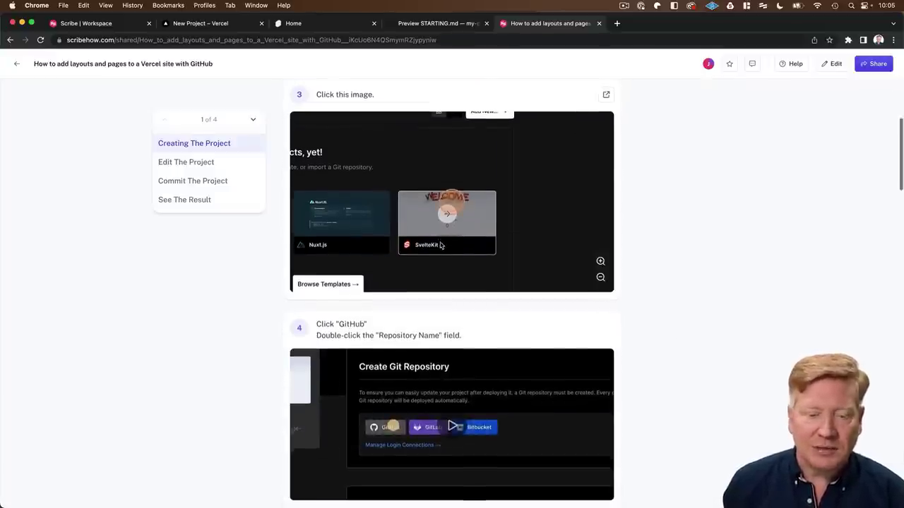
{"action": "scroll", "coordinate": [440, 246], "scroll_direction": "down", "scroll_amount": 5}
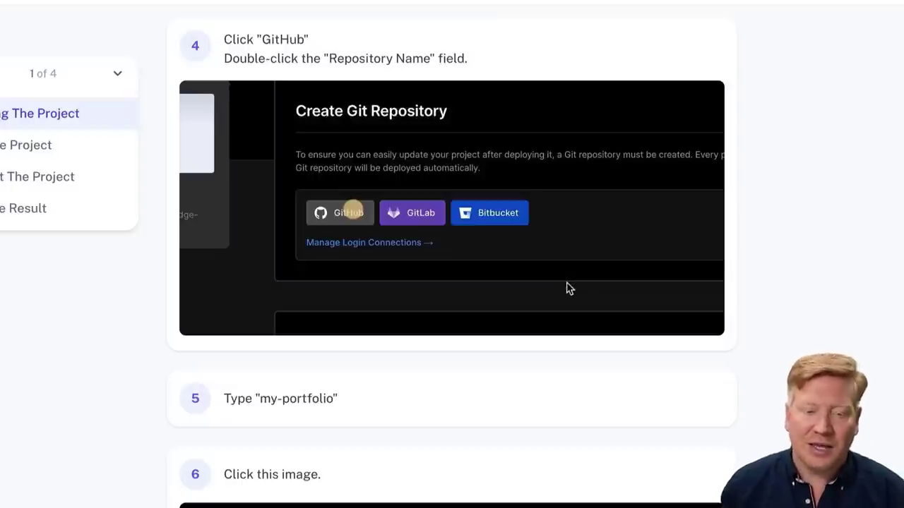
{"action": "scroll", "coordinate": [569, 288], "scroll_direction": "down", "scroll_amount": 5}
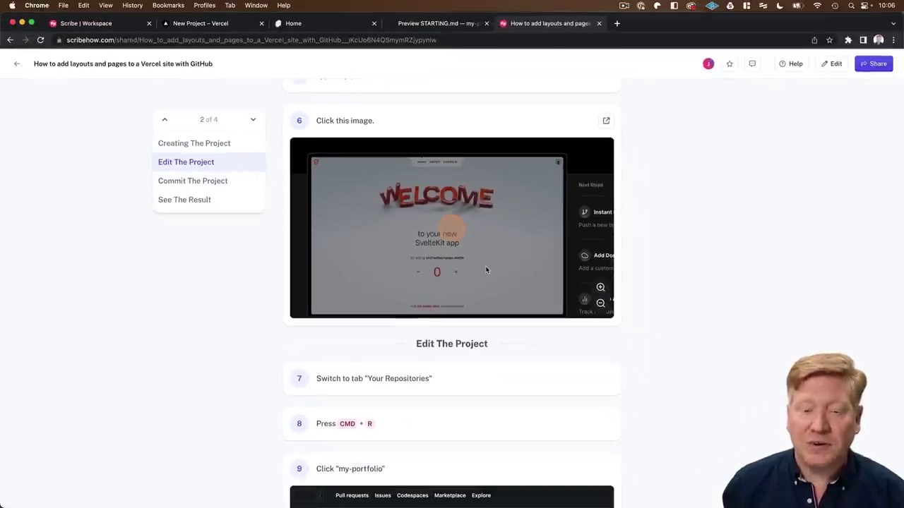
{"action": "scroll", "coordinate": [507, 327], "scroll_direction": "down", "scroll_amount": 4}
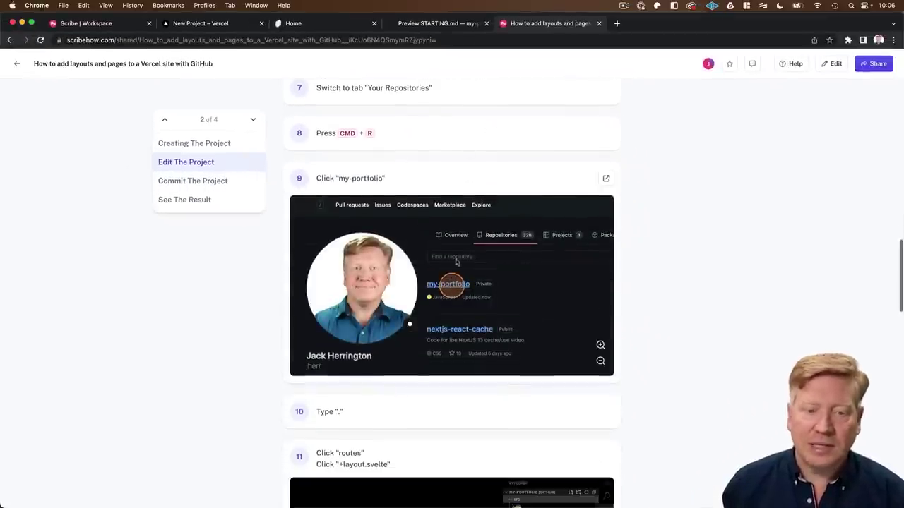
{"action": "scroll", "coordinate": [519, 297], "scroll_direction": "down", "scroll_amount": 5}
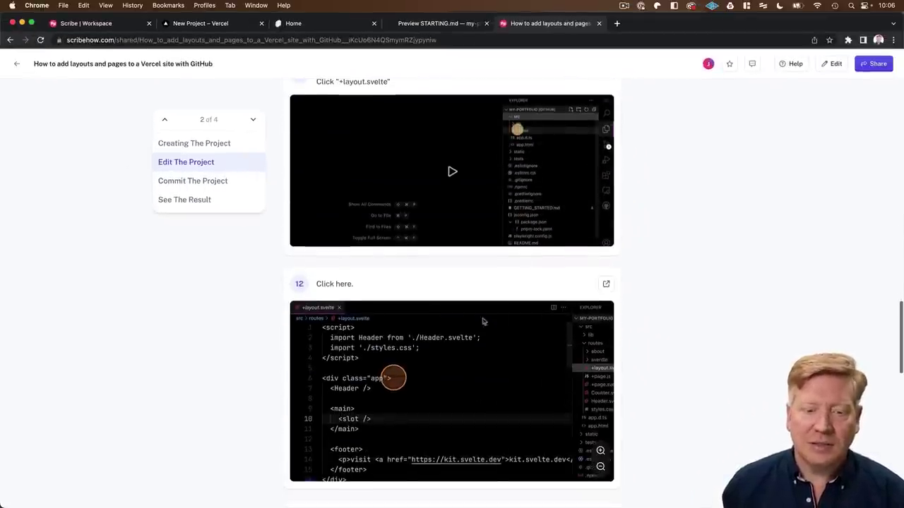
{"action": "scroll", "coordinate": [476, 416], "scroll_direction": "down", "scroll_amount": 20}
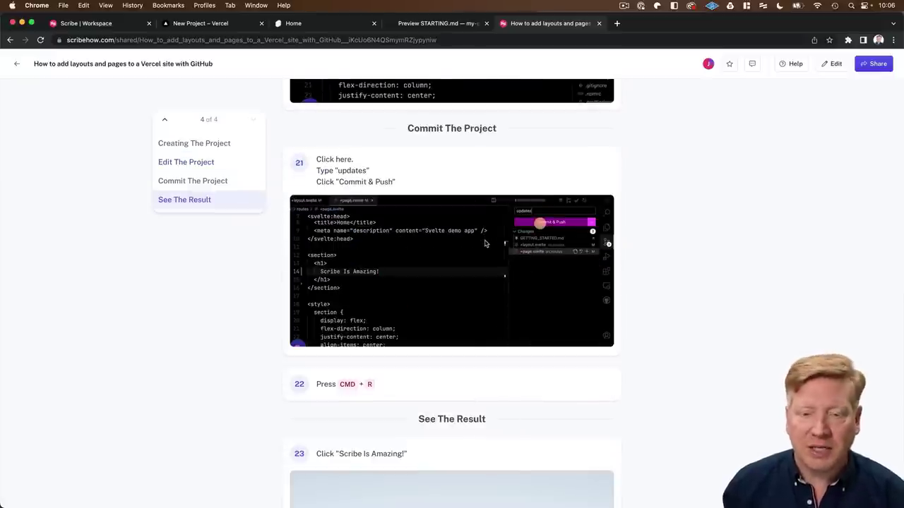
{"action": "scroll", "coordinate": [485, 244], "scroll_direction": "down", "scroll_amount": 3}
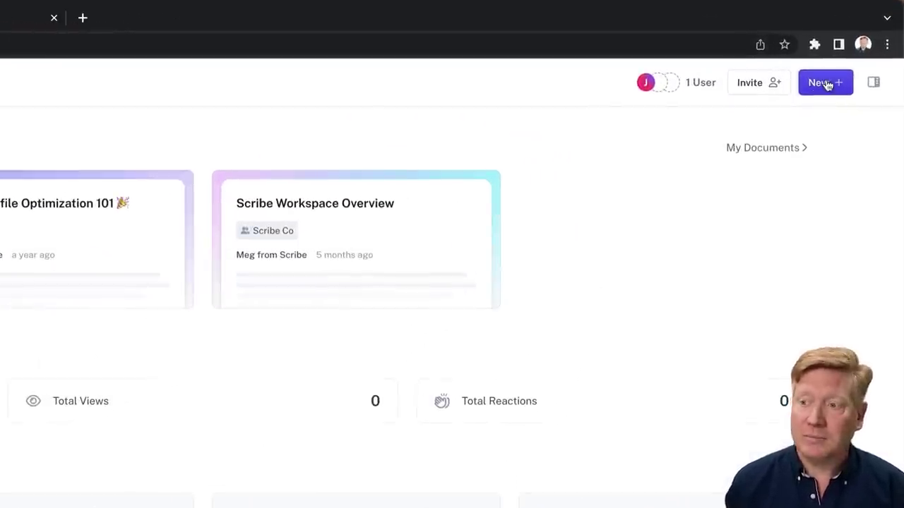
- Install the Scribe extension with Add to Chrome on its Chrome Web Store page
{"action": "left_click", "coordinate": [826, 85]}
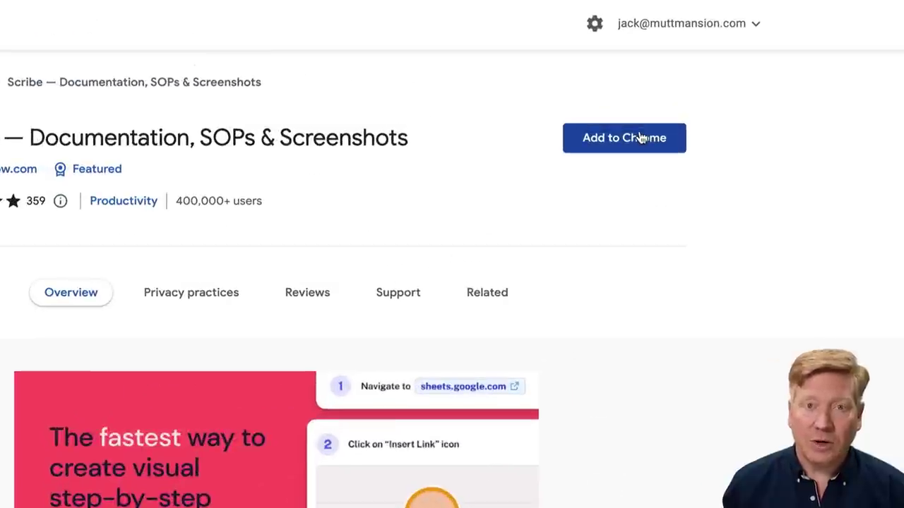
{"action": "left_click", "coordinate": [640, 137]}
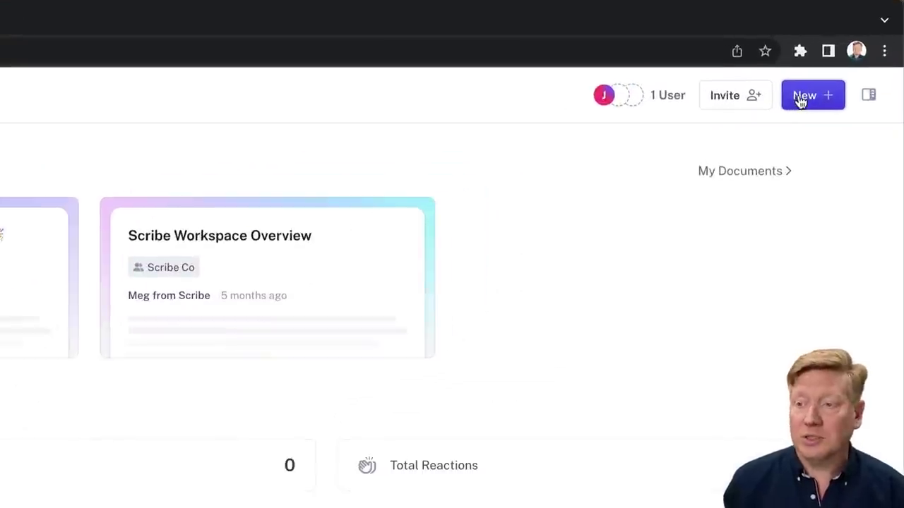
- Start a new Scribe recording with New > Record a Scribe and choose the Vercel tab
{"action": "left_click", "coordinate": [798, 100]}
{"action": "left_click", "coordinate": [749, 142]}
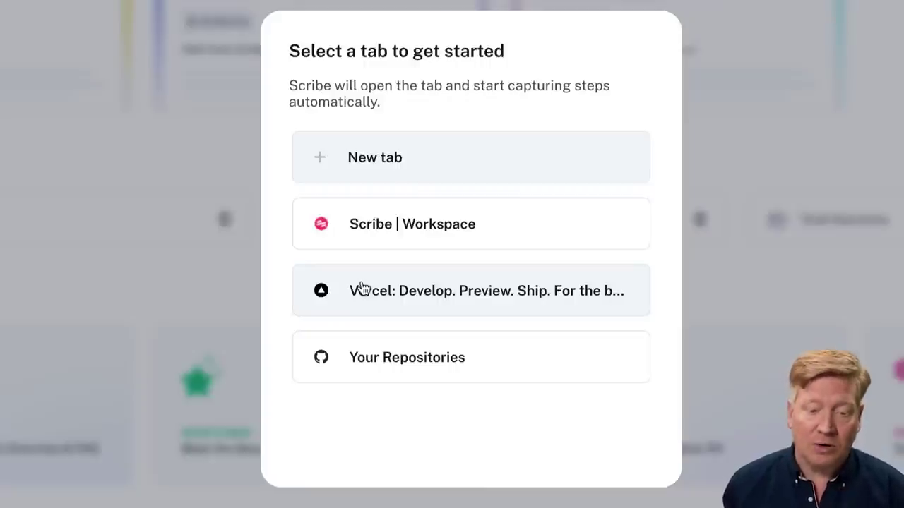
{"action": "left_click", "coordinate": [362, 288]}
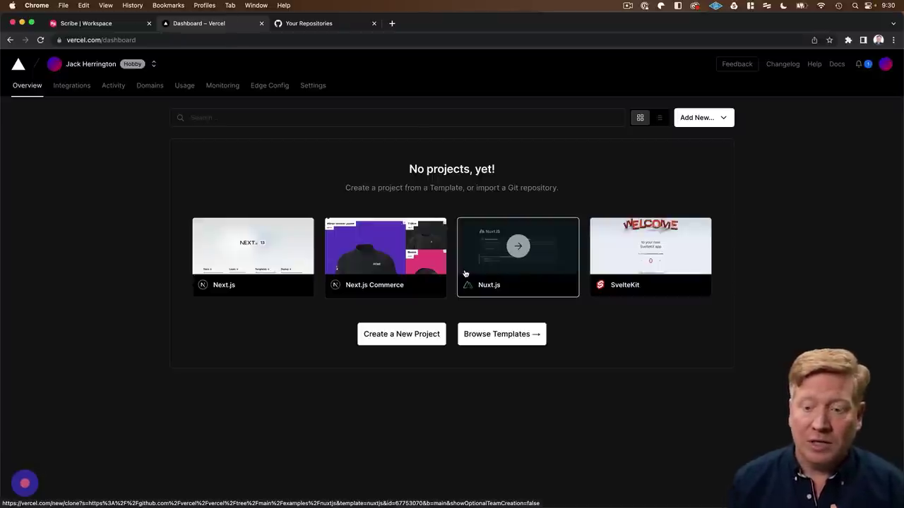
- Deploy the SvelteKit template to a new GitHub repo 'my-portfolio' and open the live site
{"action": "left_click", "coordinate": [657, 236]}
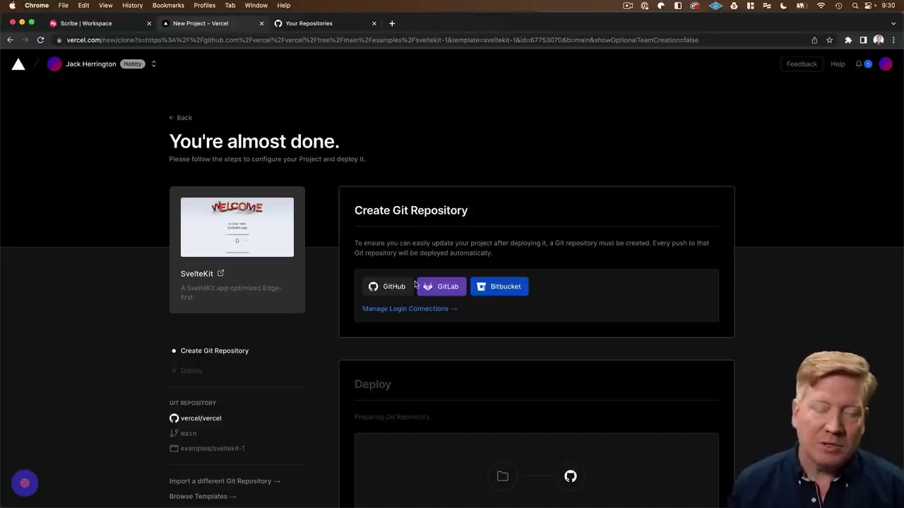
{"action": "left_click", "coordinate": [387, 288]}
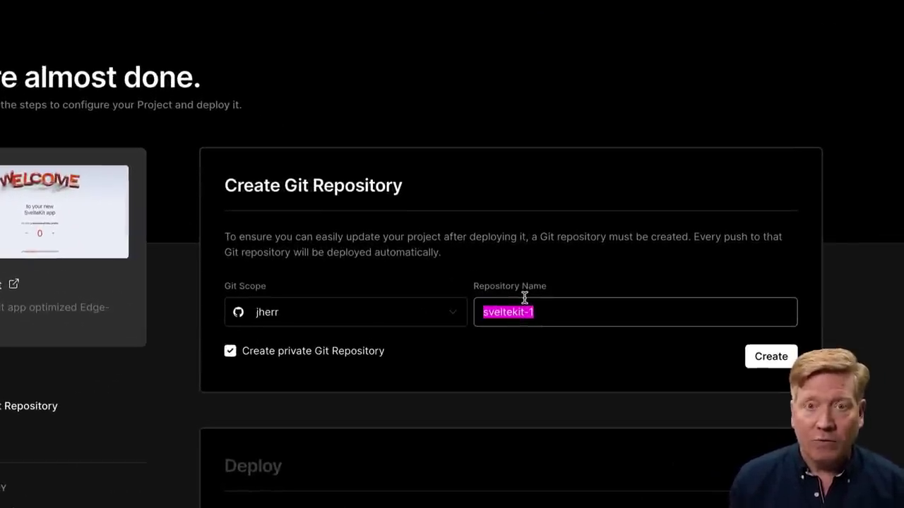
{"action": "type", "text": "my-portfolio"}
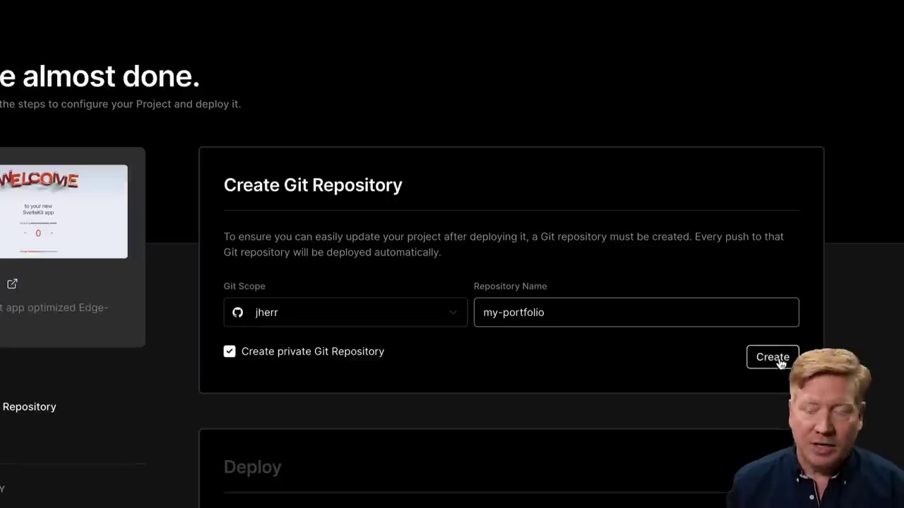
{"action": "left_click", "coordinate": [780, 362]}
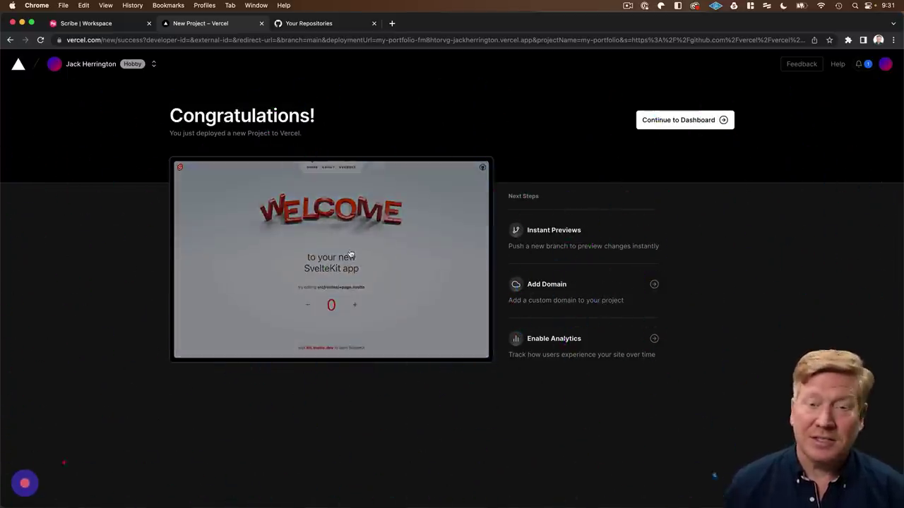
{"action": "left_click", "coordinate": [350, 255]}
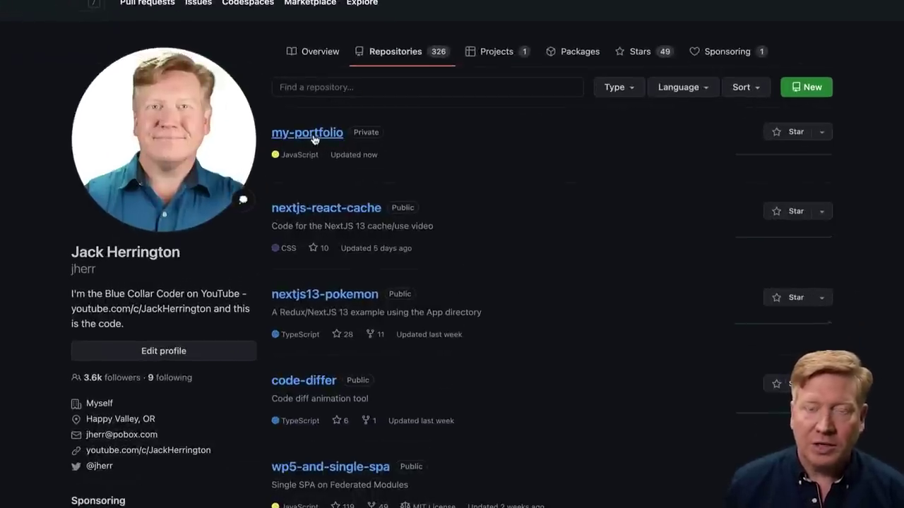
- Open the my-portfolio repository and launch it in the github.dev web editor
{"action": "left_click", "coordinate": [314, 138]}
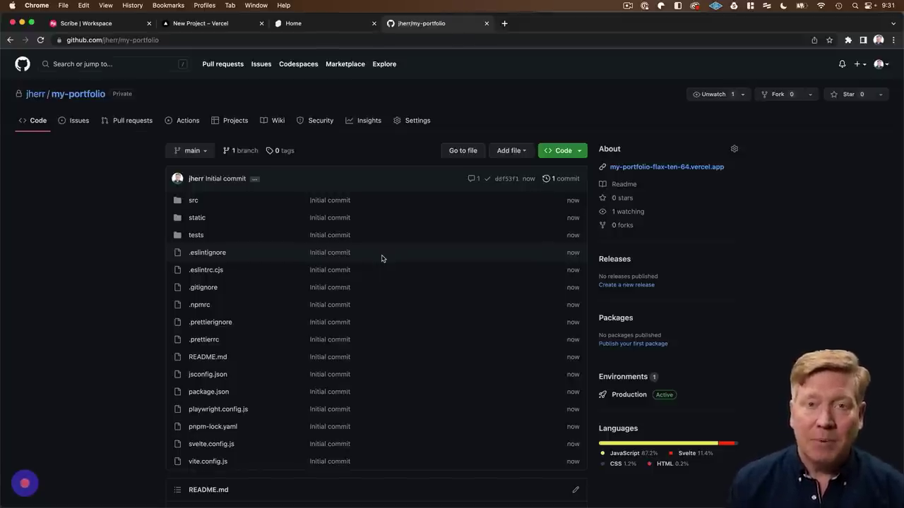
{"action": "key", "text": "period"}
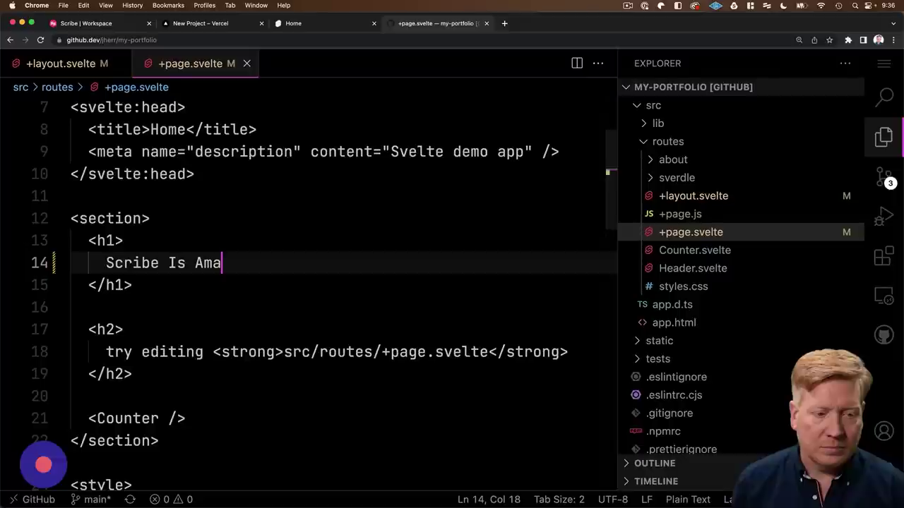
- Change the +page.svelte h1 to 'Scribe Is Amazing!', then commit and push the change
{"action": "type", "text": "zing!"}
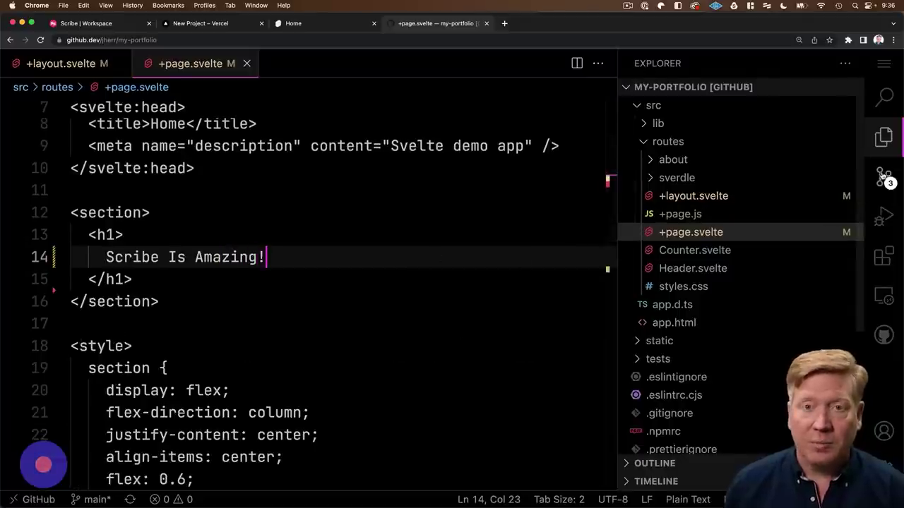
{"action": "left_click", "coordinate": [883, 175]}
{"action": "left_click", "coordinate": [703, 124]}
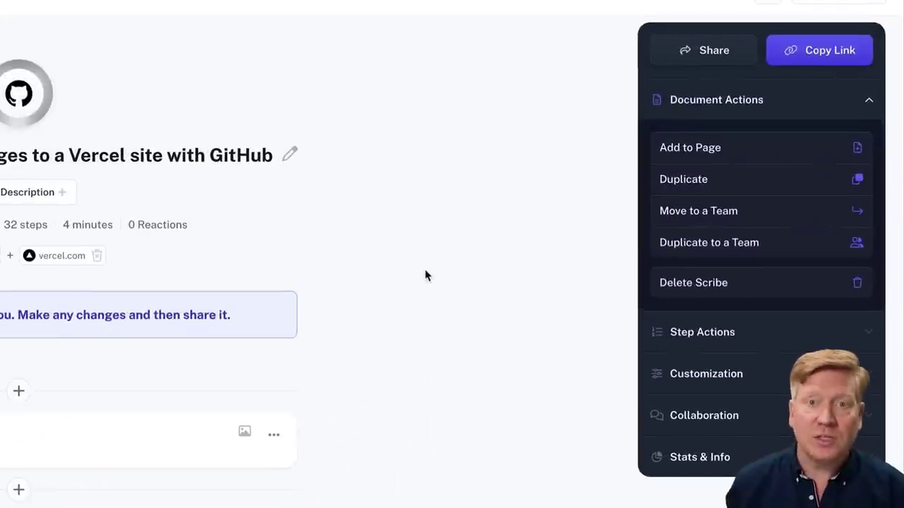
- Run Magic Merge from Step Actions to combine similar steps, cutting the guide to 24 steps
{"action": "left_click", "coordinate": [713, 336]}
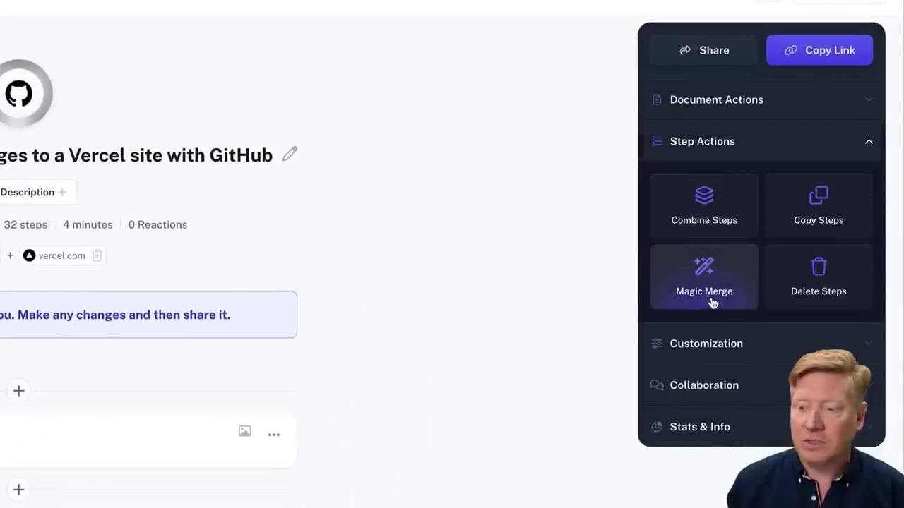
{"action": "left_click", "coordinate": [710, 283]}
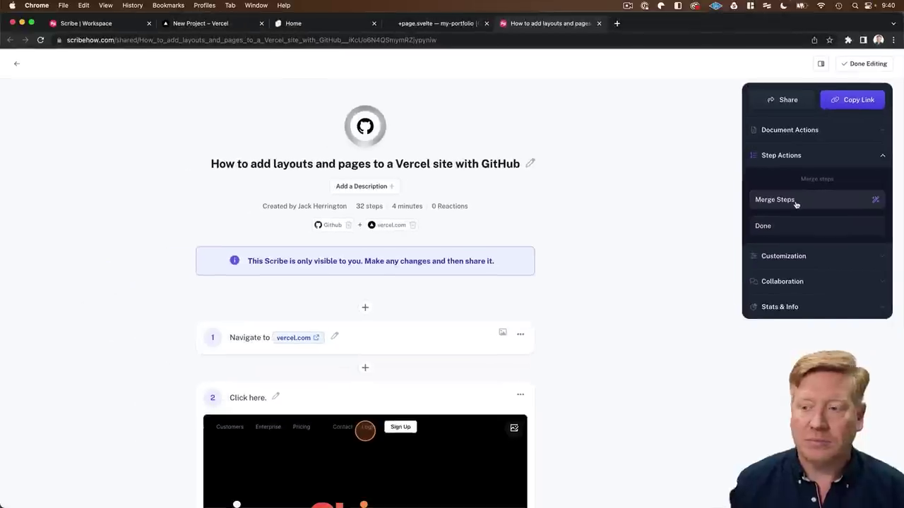
{"action": "left_click", "coordinate": [795, 203]}
{"action": "left_click", "coordinate": [527, 320]}
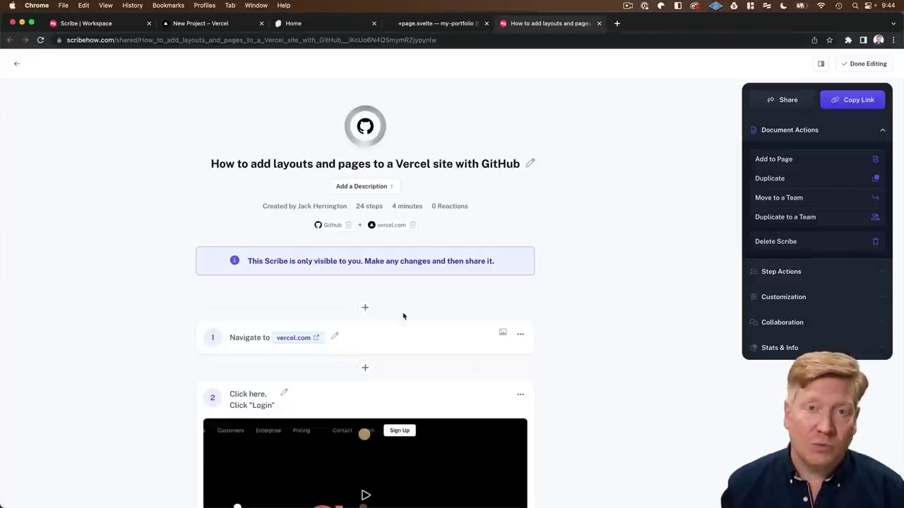
- Insert a 'Creating The Project' header above step 1
{"action": "left_click", "coordinate": [366, 309]}
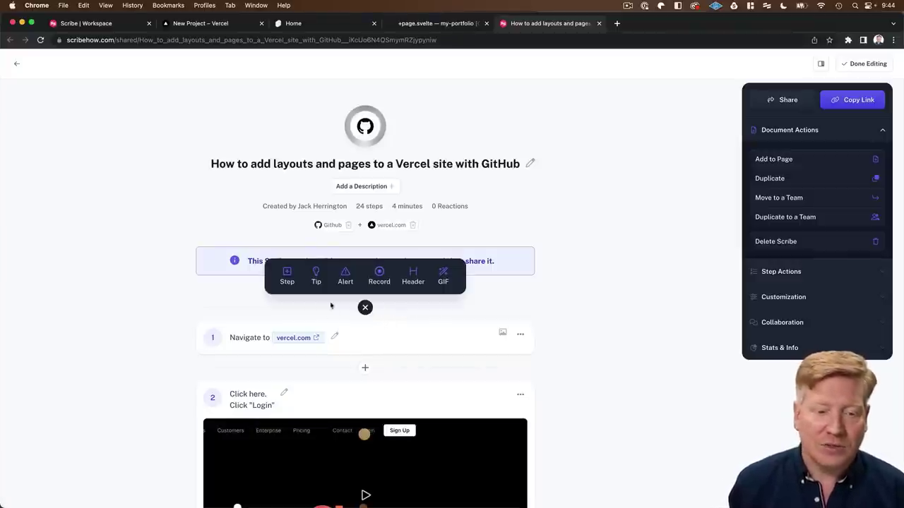
{"action": "left_click", "coordinate": [413, 276]}
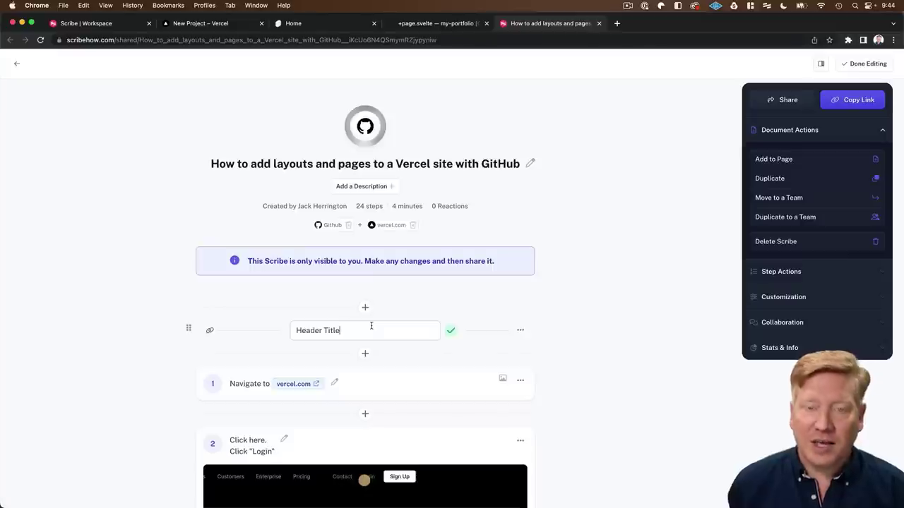
{"action": "key", "text": "super+a"}
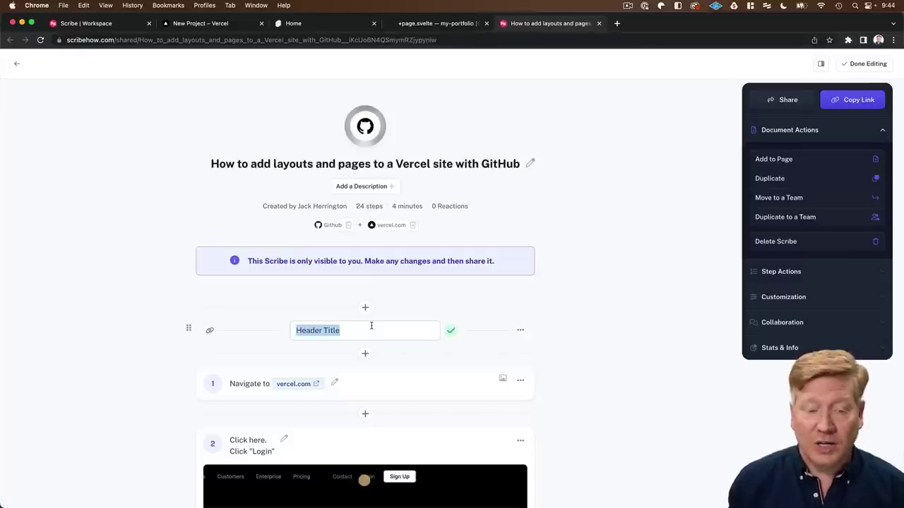
{"action": "type", "text": "Creating The Project"}
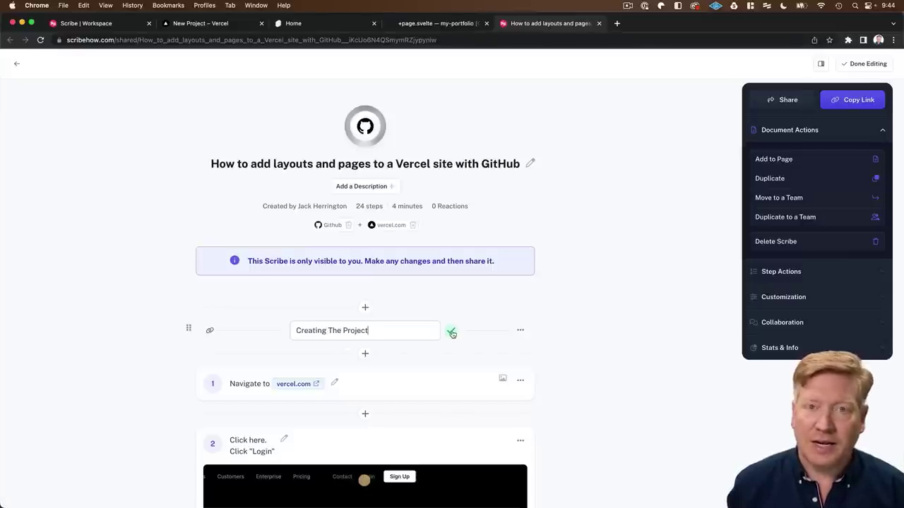
{"action": "scroll", "coordinate": [466, 333], "scroll_direction": "down", "scroll_amount": 15}
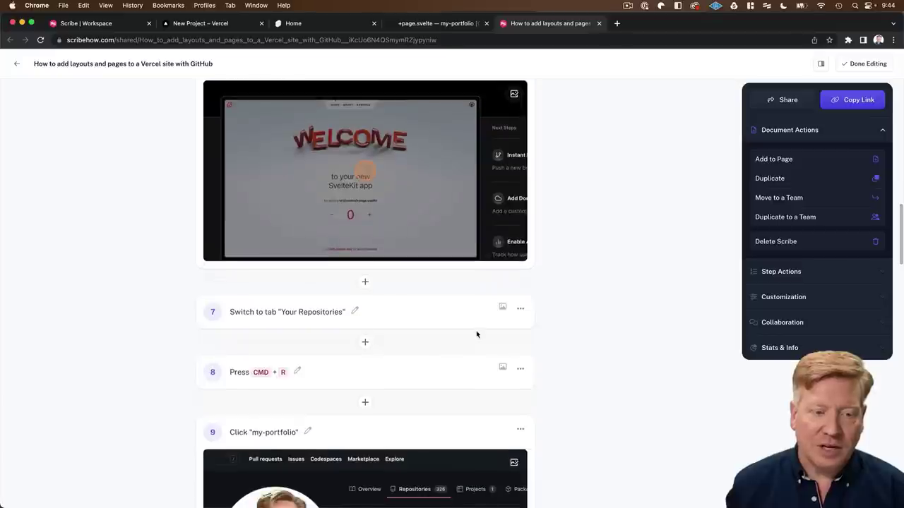
{"action": "scroll", "coordinate": [477, 334], "scroll_direction": "down", "scroll_amount": 3}
{"action": "scroll", "coordinate": [466, 325], "scroll_direction": "up", "scroll_amount": 5}
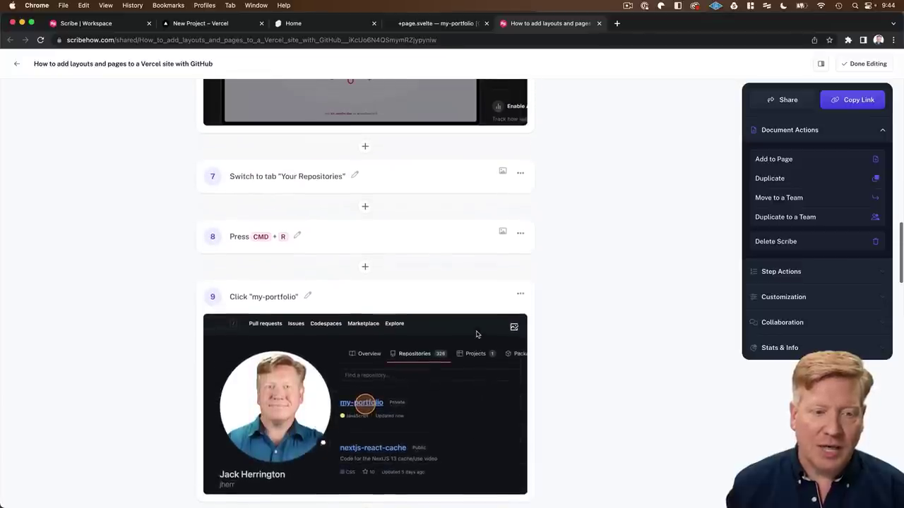
- Insert an 'Edit The Project' header before step 7
{"action": "left_click", "coordinate": [365, 215]}
{"action": "left_click", "coordinate": [413, 246]}
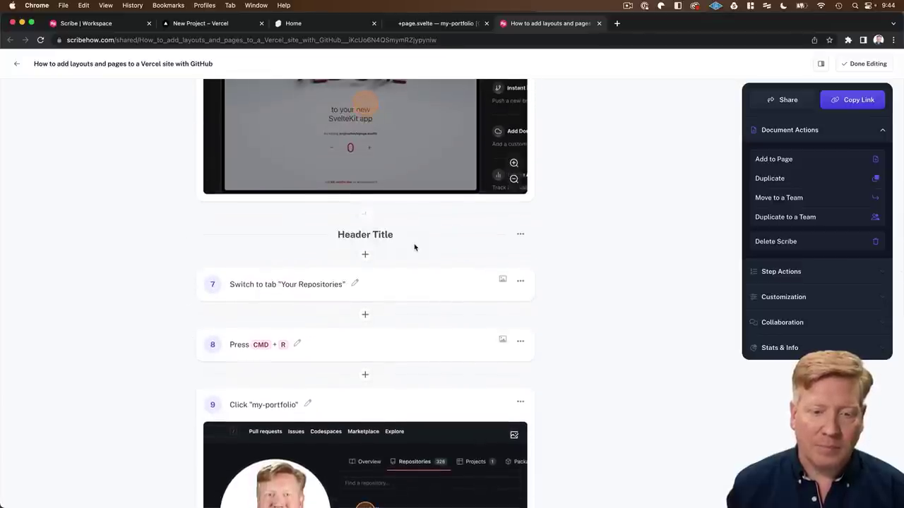
{"action": "left_click", "coordinate": [387, 243]}
{"action": "type", "text": "Edit The Project"}
{"action": "left_click", "coordinate": [449, 240]}
{"action": "scroll", "coordinate": [365, 156], "scroll_direction": "down", "scroll_amount": 20}
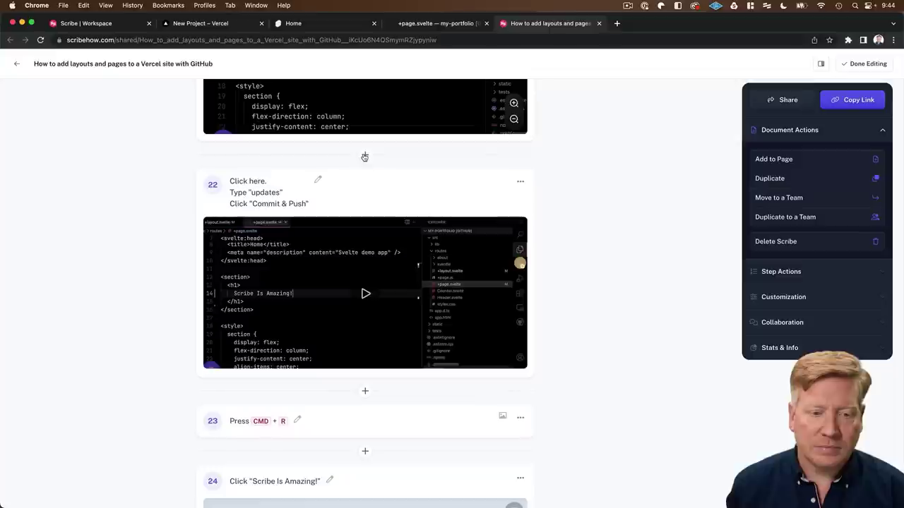
- Insert a 'See The Result' header just before the final step
{"action": "left_click", "coordinate": [364, 156]}
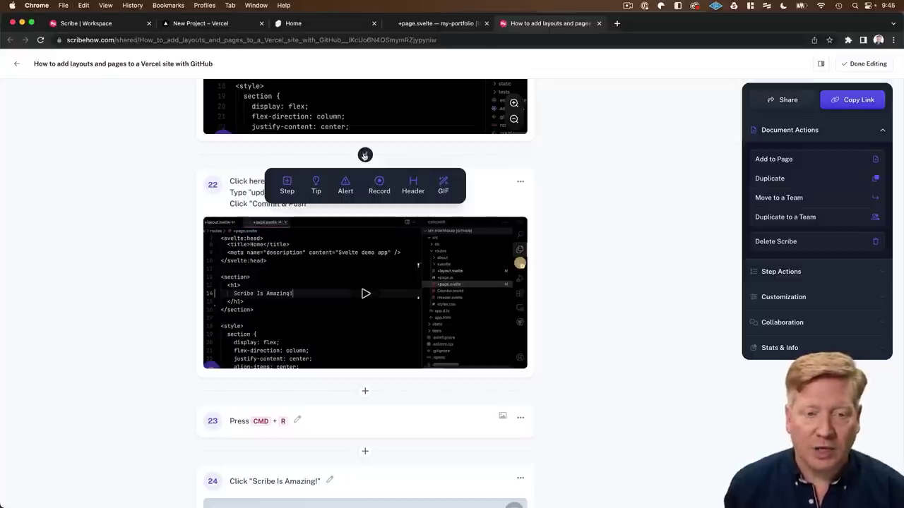
{"action": "left_click", "coordinate": [414, 181]}
{"action": "left_click", "coordinate": [372, 178]}
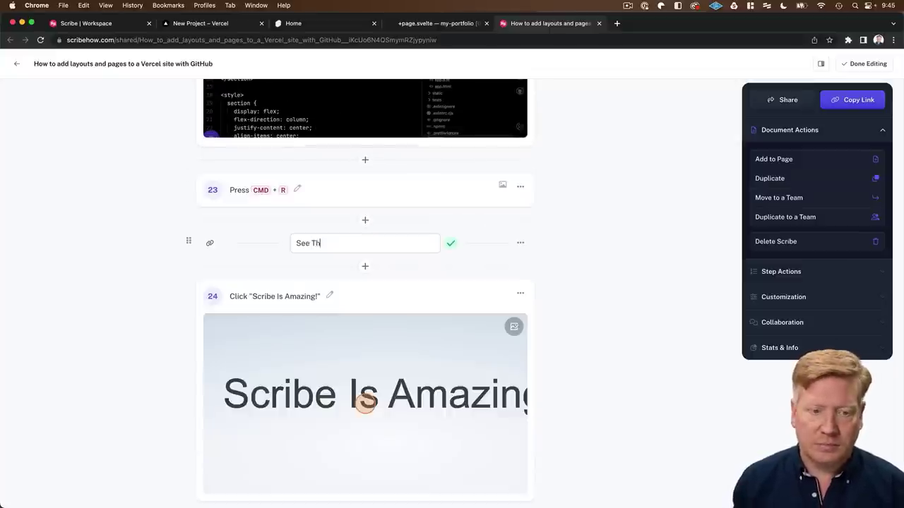
{"action": "type", "text": "e Re"}
{"action": "type", "text": "sult"}
{"action": "key", "text": "Return"}
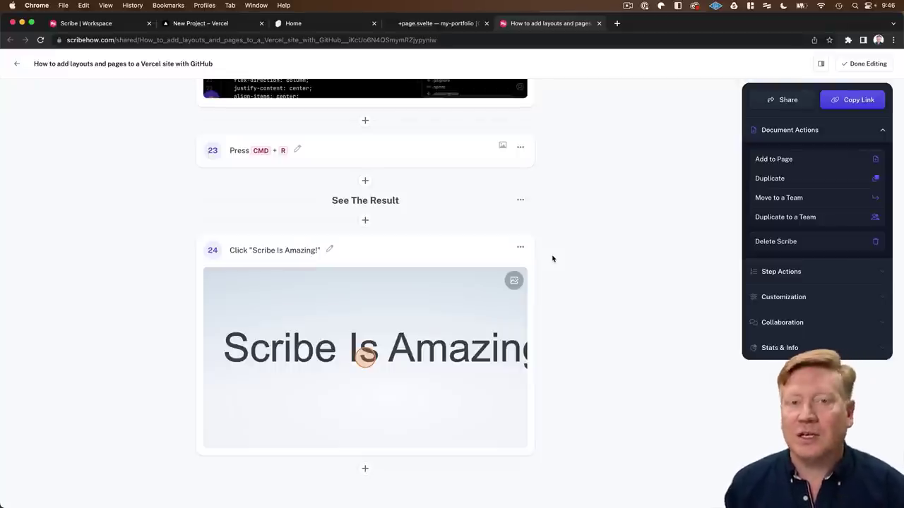
{"action": "scroll", "coordinate": [555, 254], "scroll_direction": "up", "scroll_amount": 15}
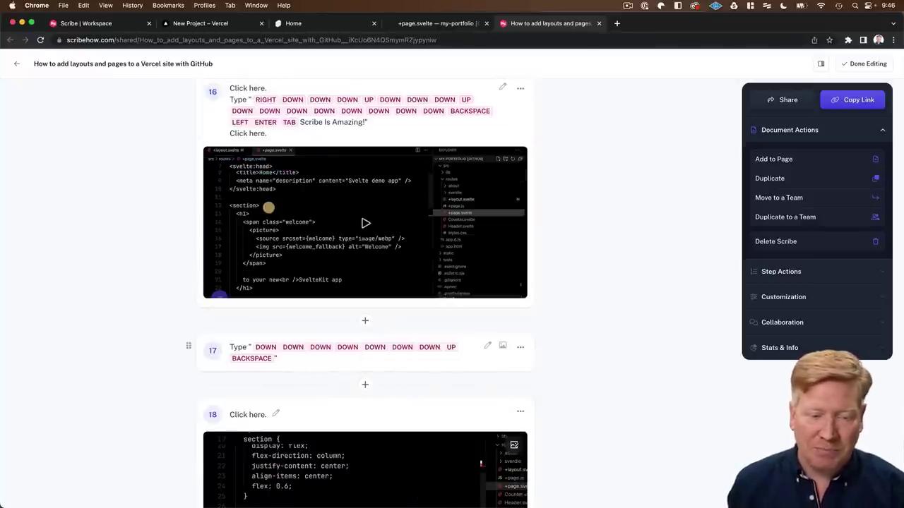
- Permanently delete the keystroke-only step 17
{"action": "left_click", "coordinate": [520, 348]}
{"action": "left_click", "coordinate": [541, 368]}
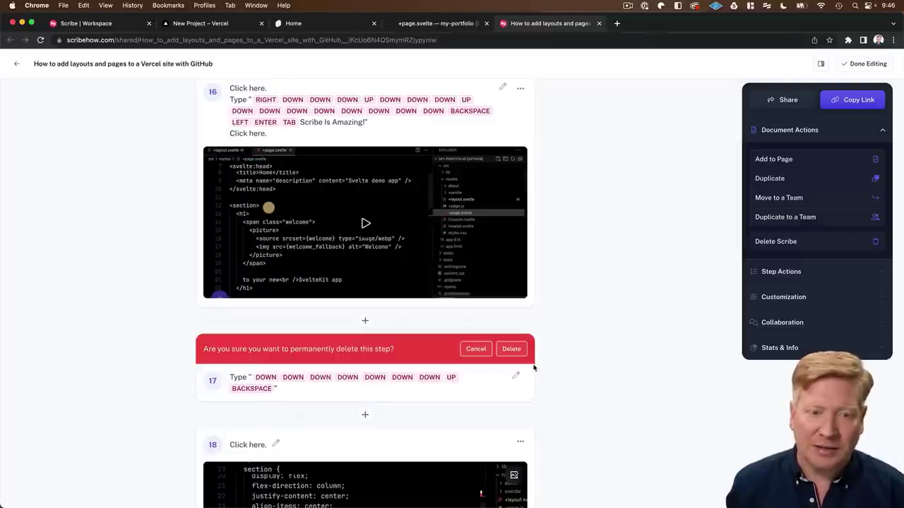
{"action": "left_click", "coordinate": [510, 348]}
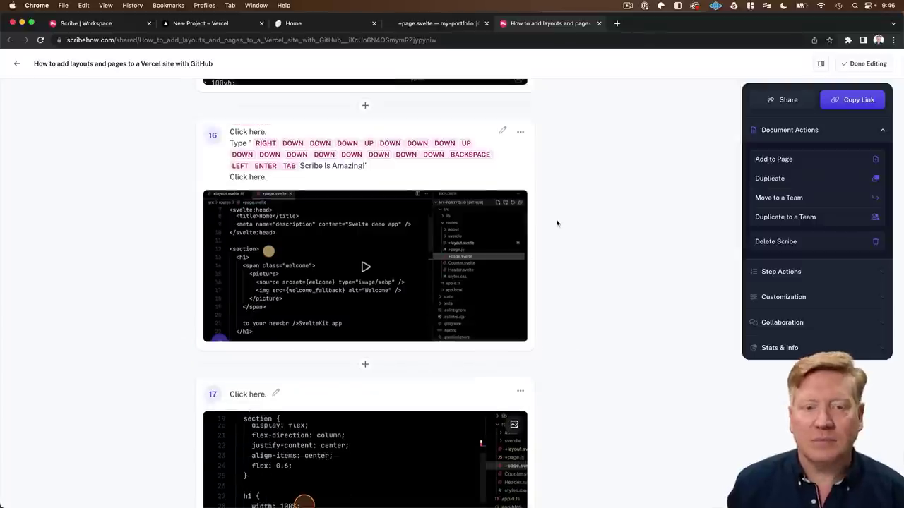
- Reword step 16 to 'Change the content to whatever you like.' and save it
{"action": "left_click", "coordinate": [501, 133]}
{"action": "triple_click", "coordinate": [365, 142]}
{"action": "key", "text": "ctrl+a"}
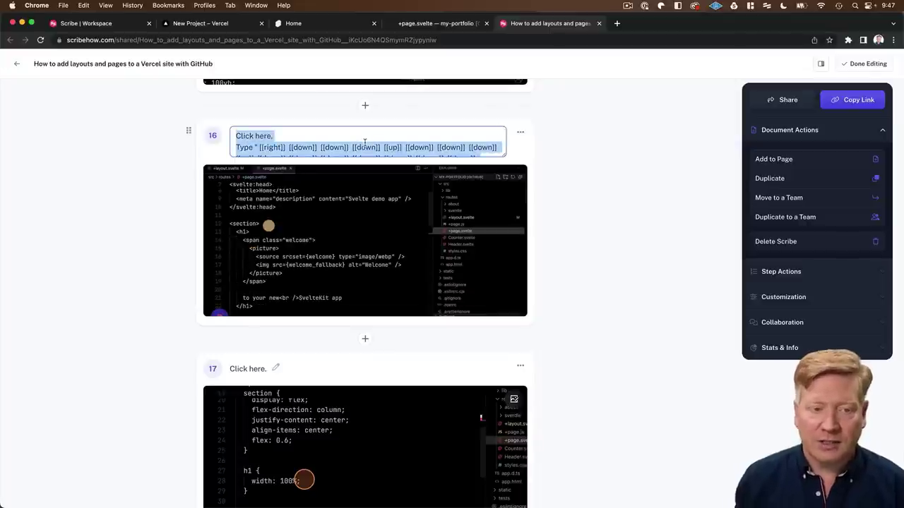
{"action": "type", "text": "Change the content to whatever you like."}
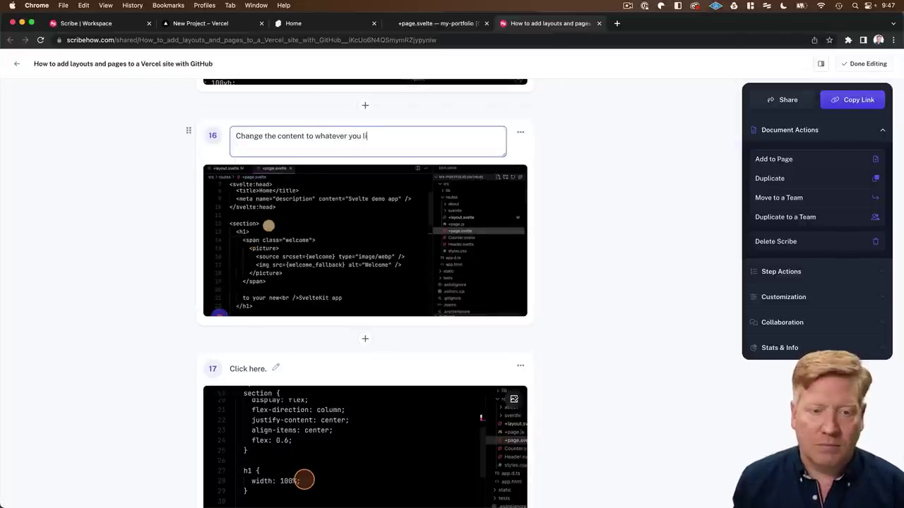
{"action": "left_click", "coordinate": [337, 249]}
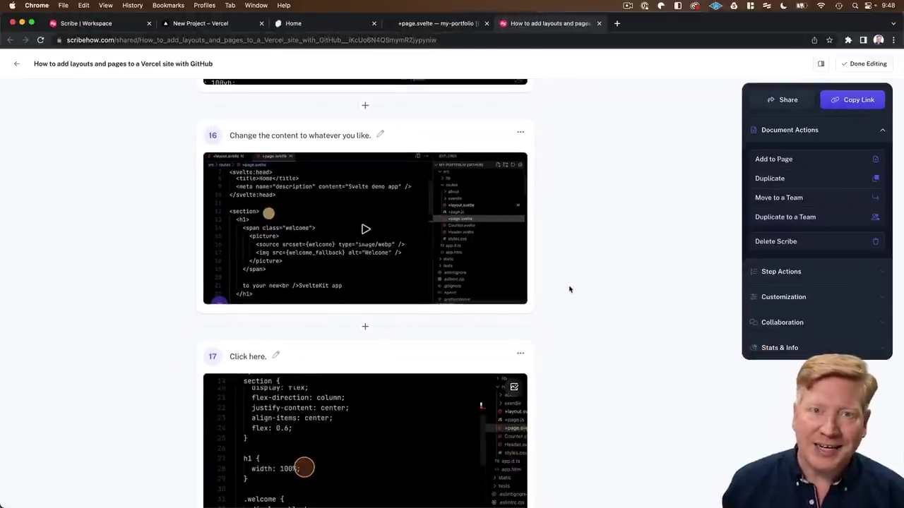
{"action": "scroll", "coordinate": [570, 289], "scroll_direction": "down", "scroll_amount": 10}
{"action": "scroll", "coordinate": [569, 289], "scroll_direction": "down", "scroll_amount": 5}
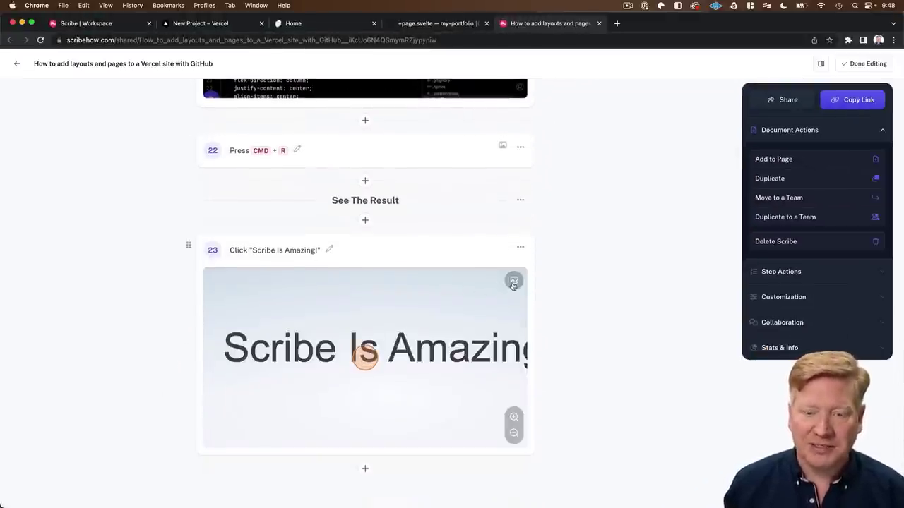
- Crop step 23's screenshot tightly around the 'Scribe Is Amazing!' phrase
{"action": "left_click", "coordinate": [511, 283]}
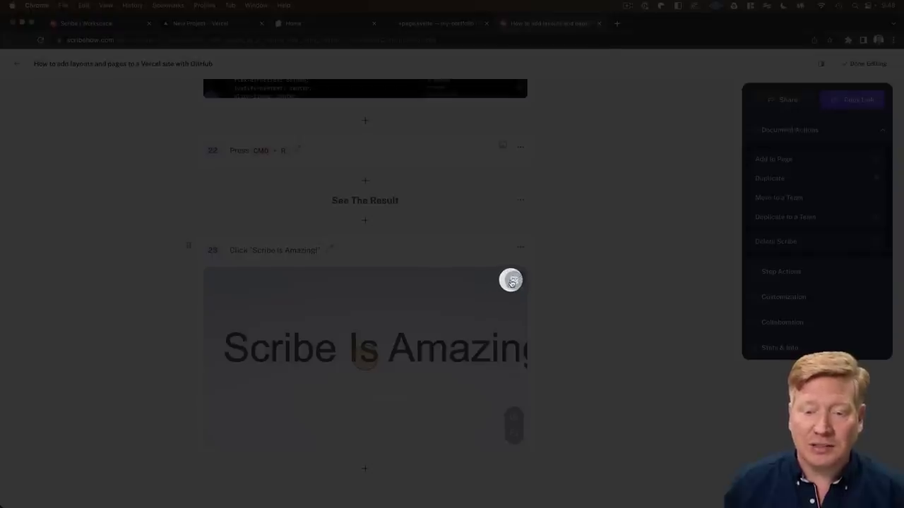
{"action": "left_click", "coordinate": [510, 281]}
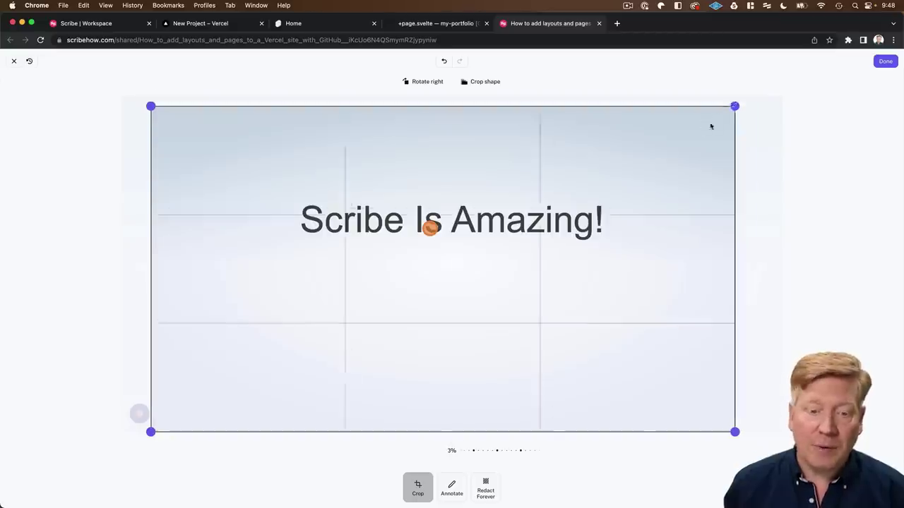
{"action": "left_click_drag", "start_coordinate": [734, 105], "coordinate": [392, 299]}
{"action": "left_click_drag", "start_coordinate": [304, 381], "coordinate": [141, 495]}
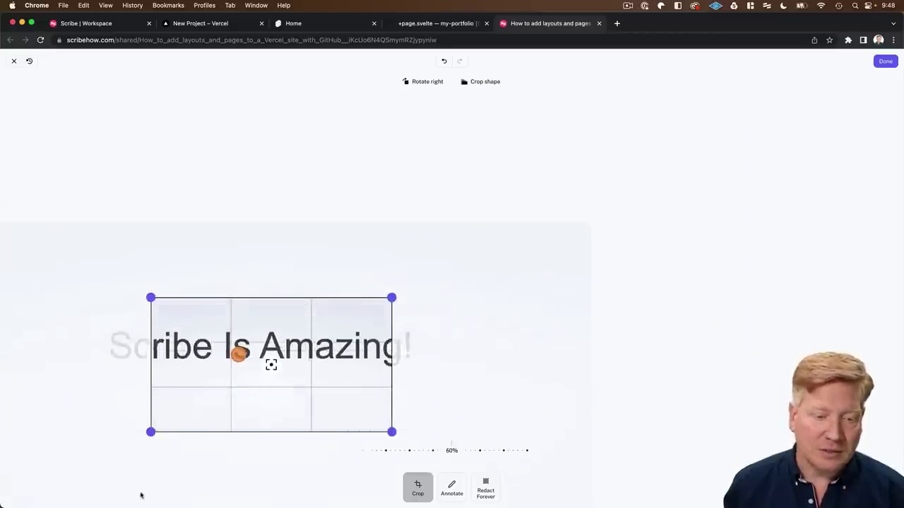
{"action": "left_click_drag", "start_coordinate": [391, 298], "coordinate": [513, 258]}
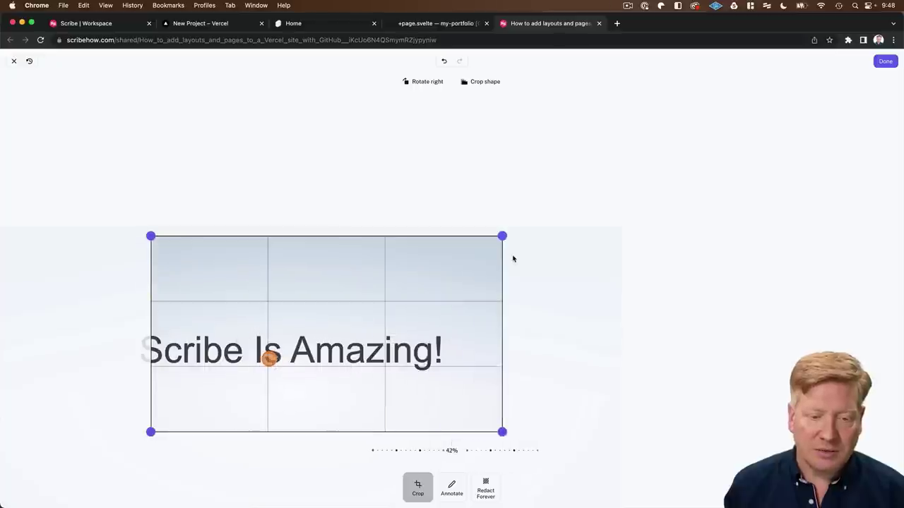
{"action": "left_click_drag", "start_coordinate": [456, 280], "coordinate": [428, 287]}
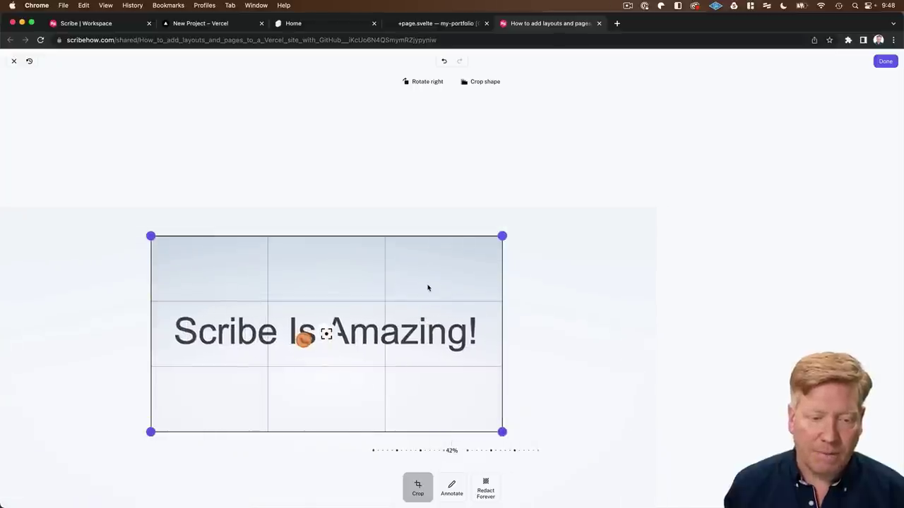
- Replace the click marker with a rectangle around 'Scribe Is Amazing!' and save the screenshot
{"action": "left_click", "coordinate": [453, 484]}
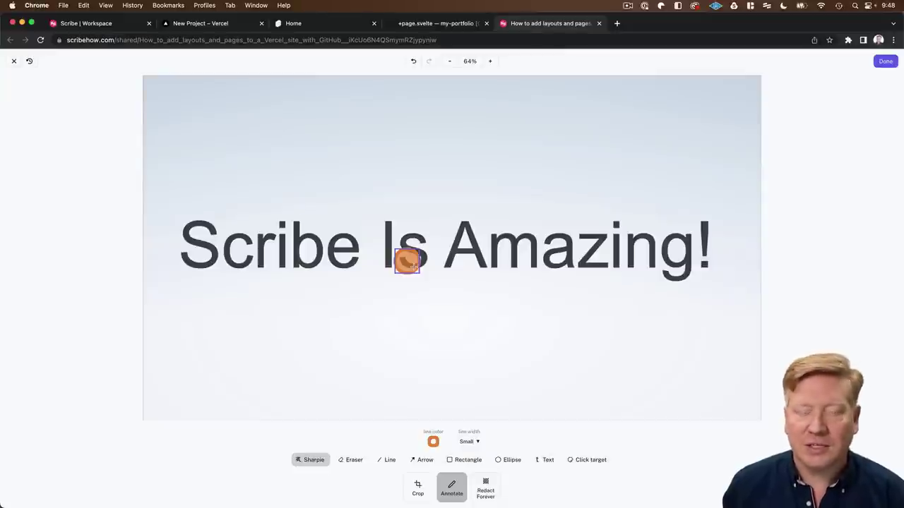
{"action": "left_click", "coordinate": [408, 262]}
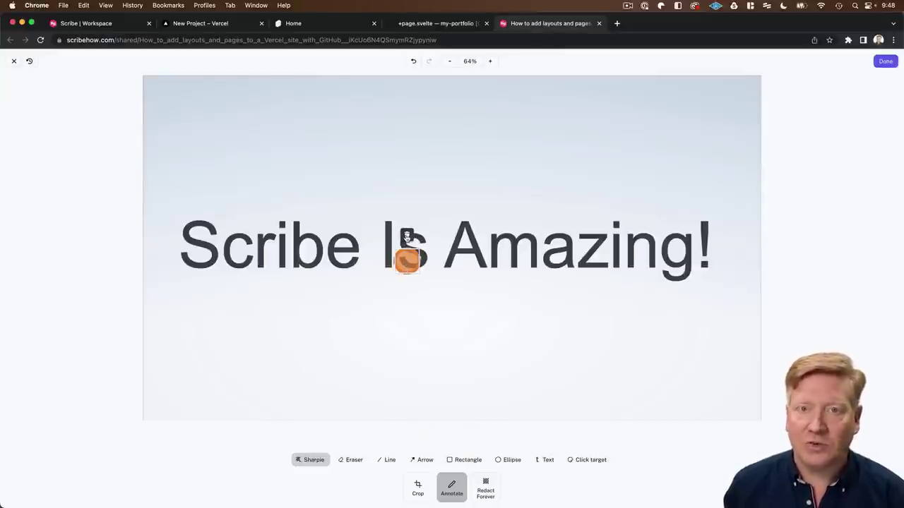
{"action": "left_click", "coordinate": [407, 236]}
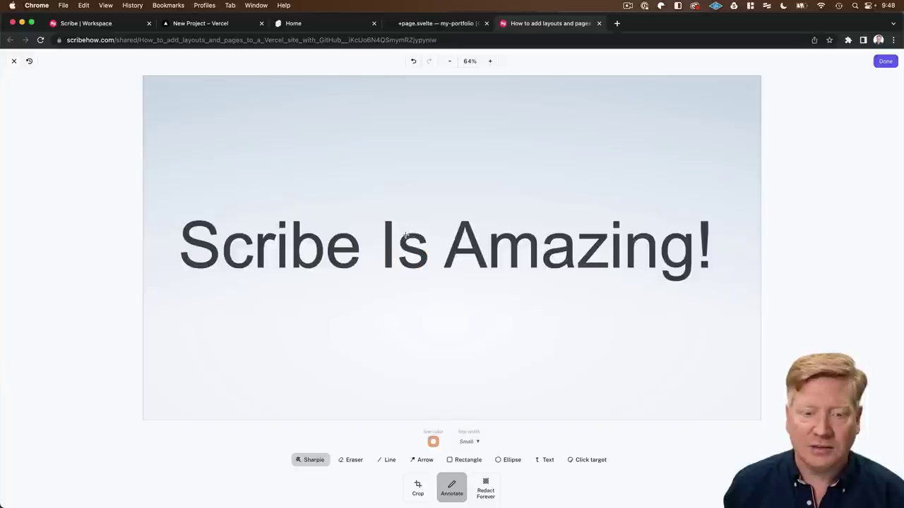
{"action": "left_click", "coordinate": [469, 460]}
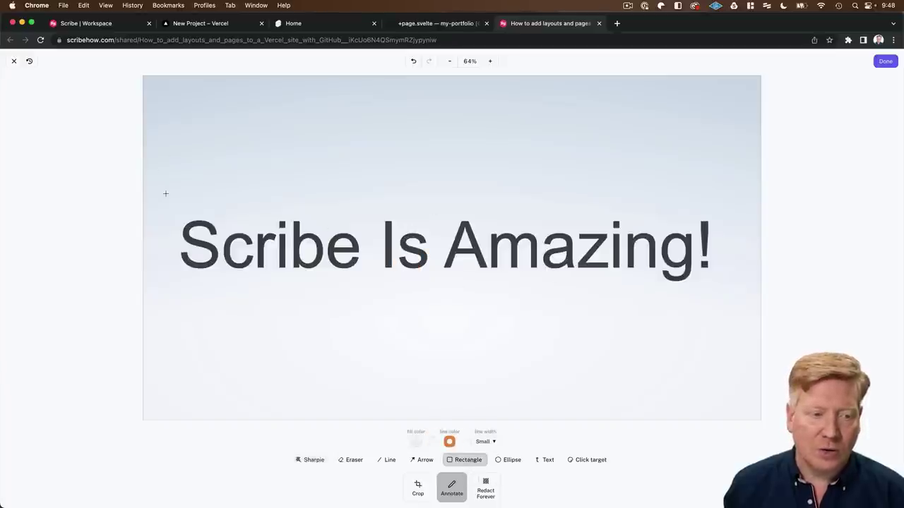
{"action": "left_click_drag", "start_coordinate": [164, 193], "coordinate": [738, 296]}
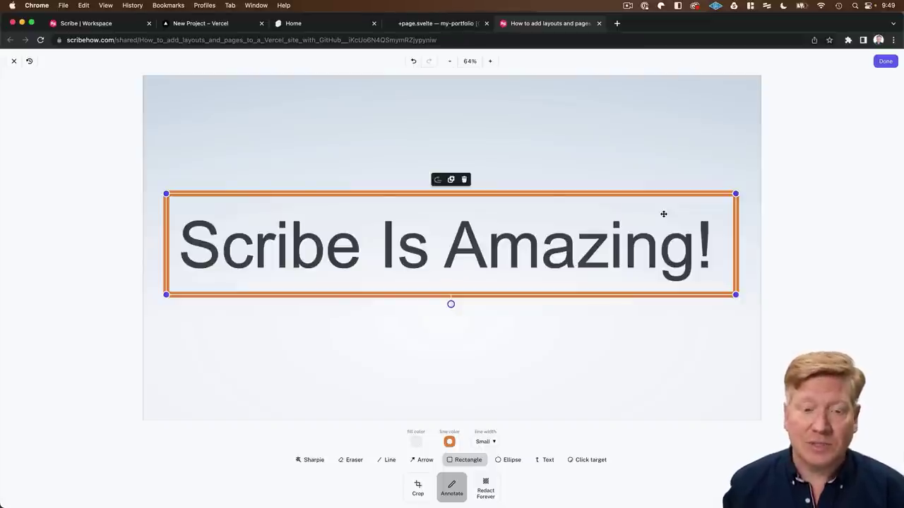
{"action": "left_click", "coordinate": [885, 61]}
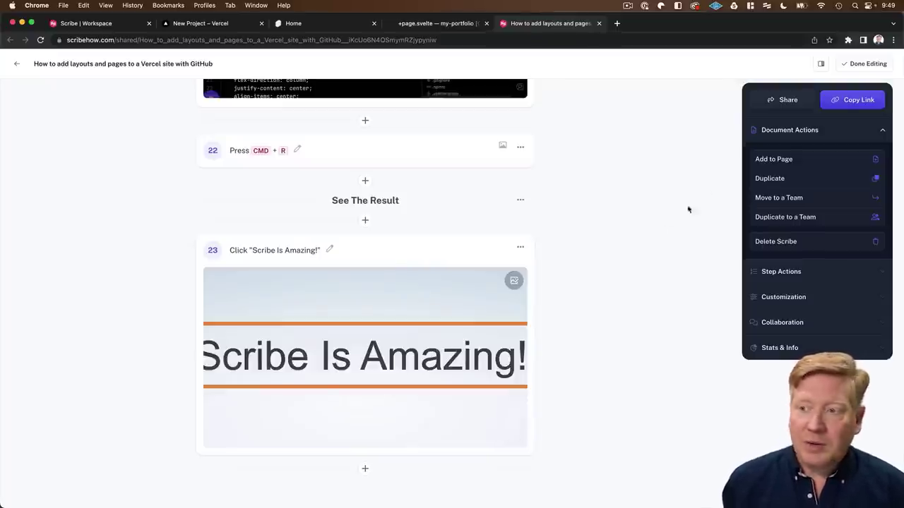
- Finish editing, review the Edit, Commit and See The Result sections, then open sharing settings
{"action": "left_click", "coordinate": [864, 64]}
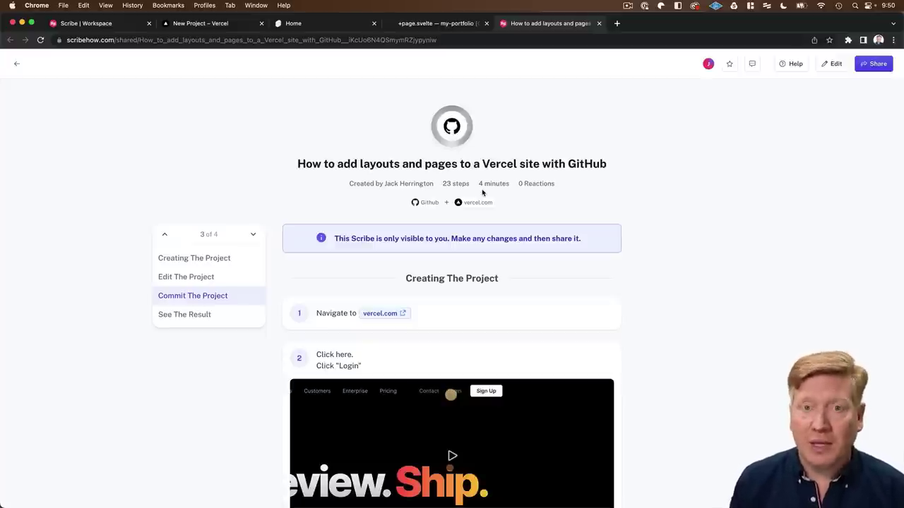
{"action": "scroll", "coordinate": [511, 253], "scroll_direction": "down", "scroll_amount": 5}
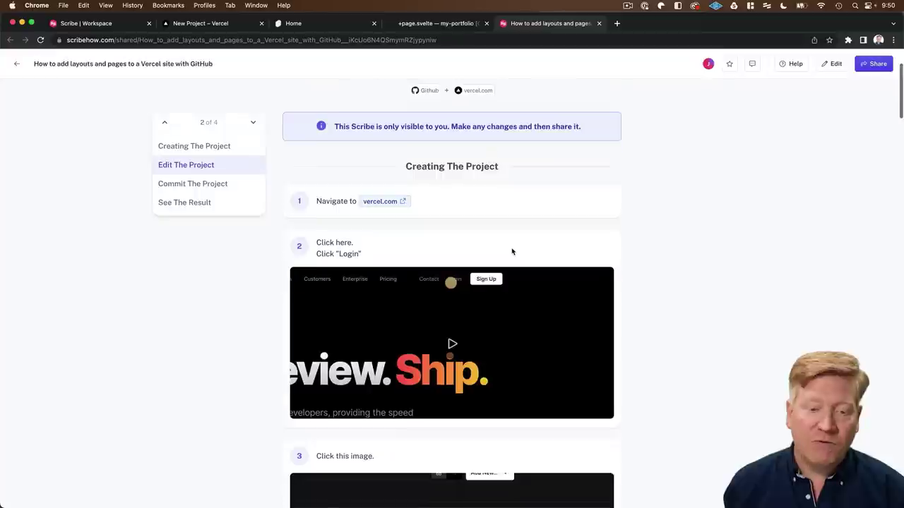
{"action": "scroll", "coordinate": [510, 252], "scroll_direction": "up", "scroll_amount": 5}
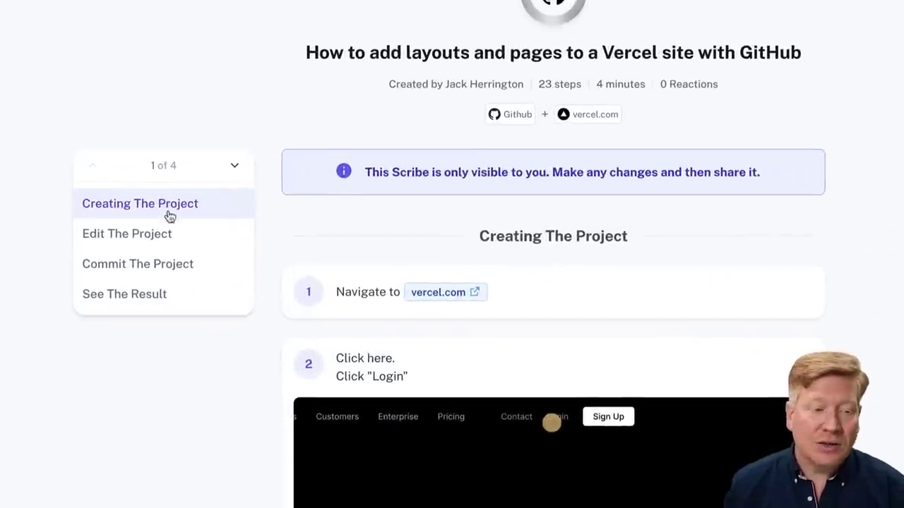
{"action": "left_click", "coordinate": [210, 280]}
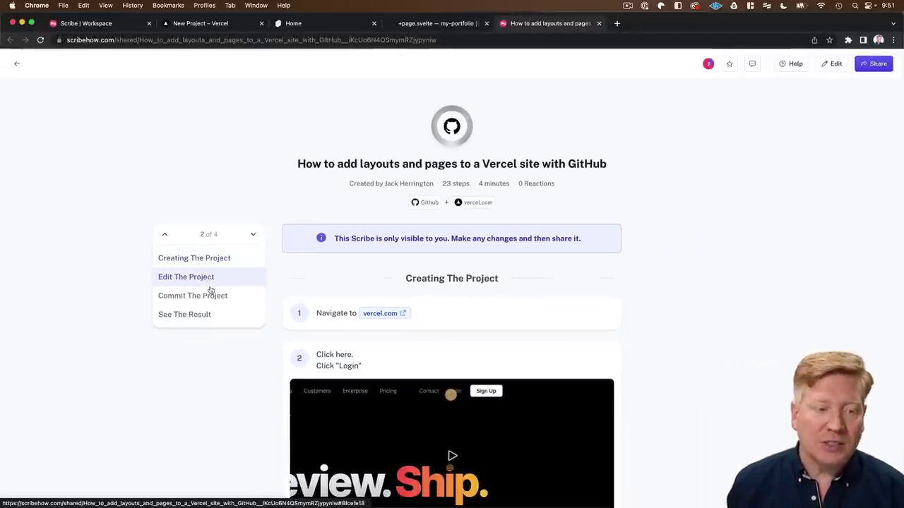
{"action": "left_click", "coordinate": [208, 189]}
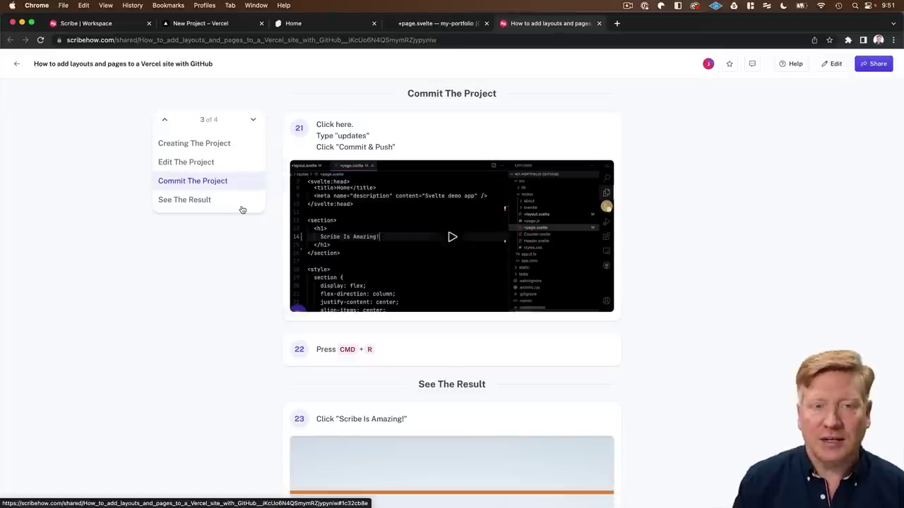
{"action": "left_click", "coordinate": [213, 203]}
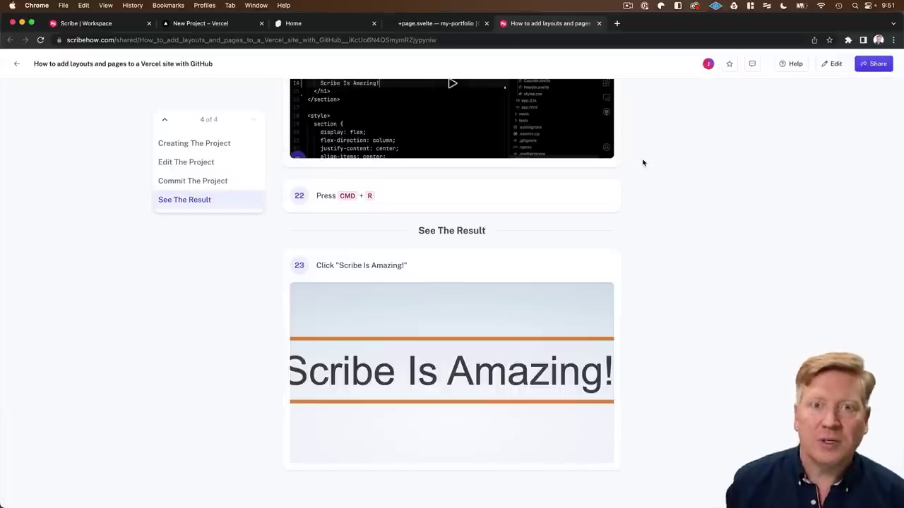
{"action": "left_click", "coordinate": [873, 64]}
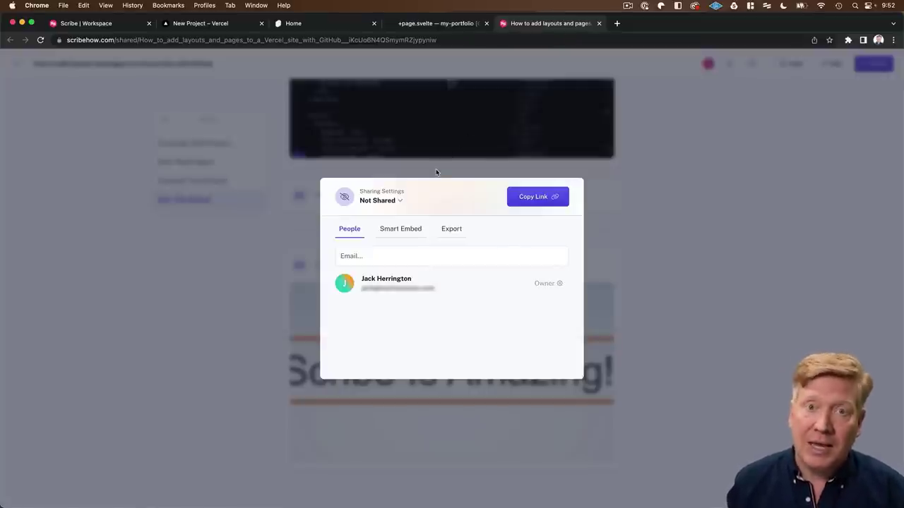
- Show the guide's 640×640 iframe Smart Embed snippet
{"action": "left_click", "coordinate": [402, 231]}
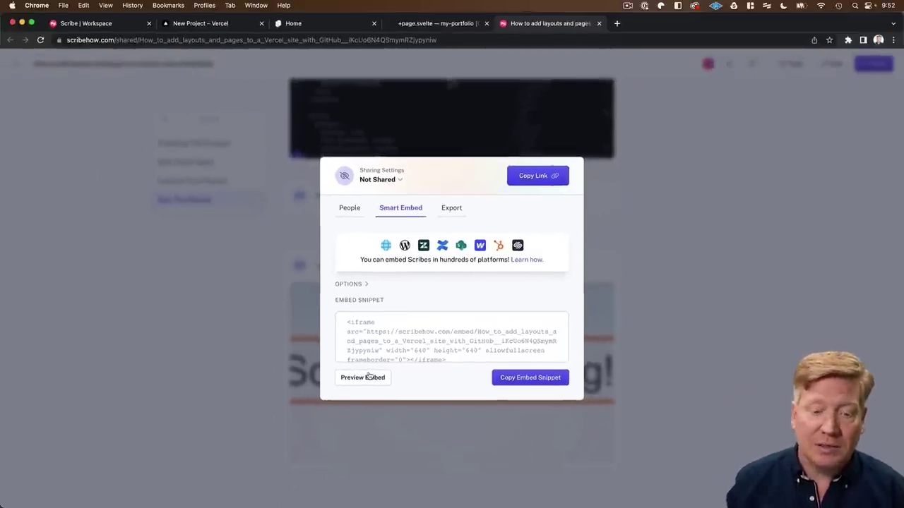
- Preview the embedded guide through step 3, then open the full guide in a new tab
{"action": "left_click", "coordinate": [363, 377]}
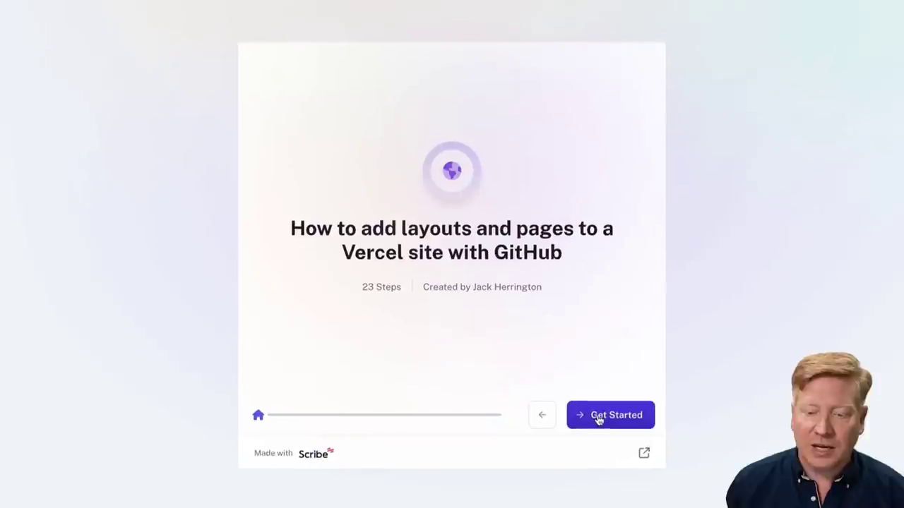
{"action": "left_click", "coordinate": [601, 419]}
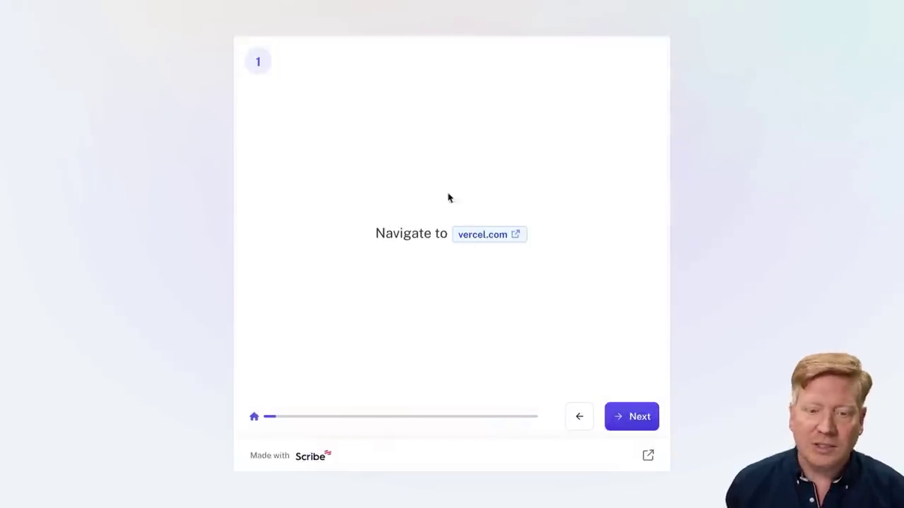
{"action": "left_click", "coordinate": [625, 421]}
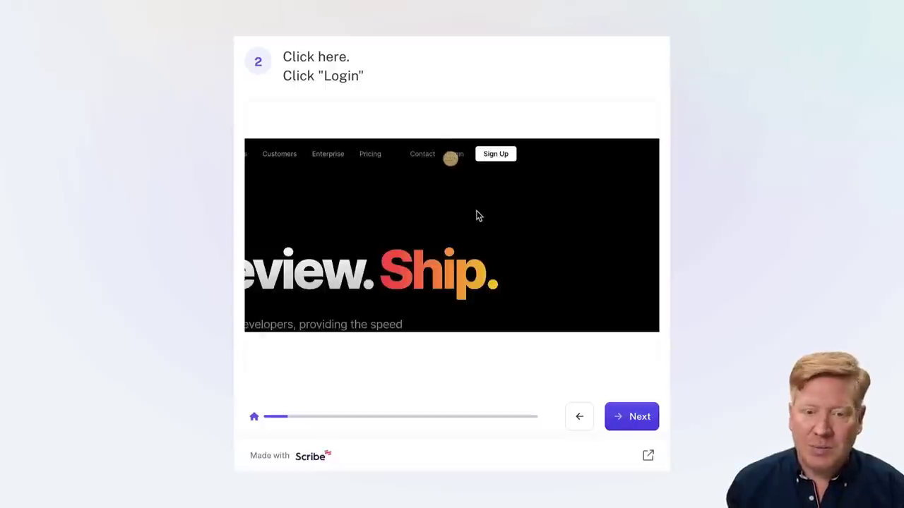
{"action": "left_click", "coordinate": [638, 415]}
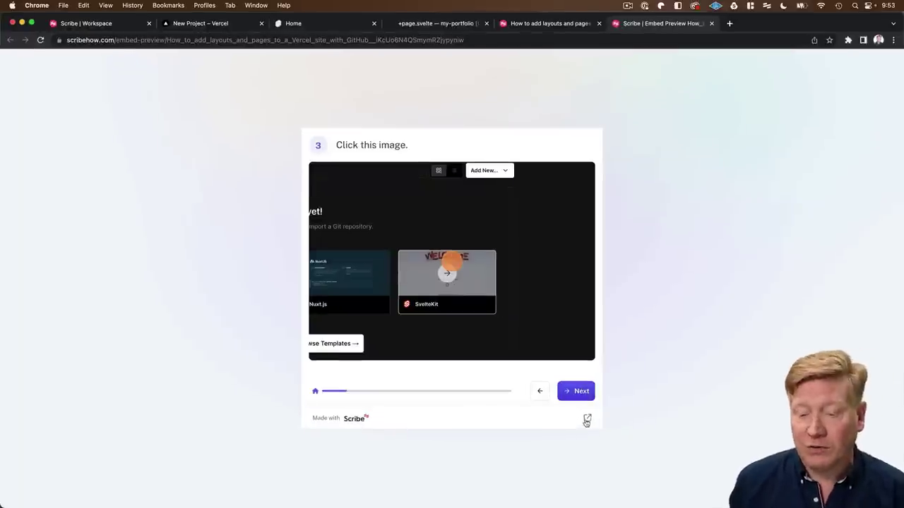
{"action": "left_click", "coordinate": [586, 418]}
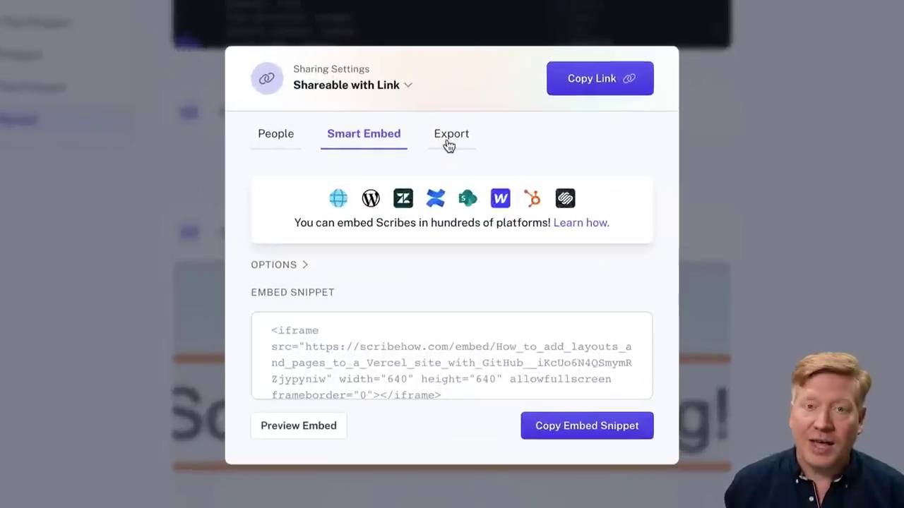
- Export the guide as a PDF and view it, then copy its Markdown export to the clipboard
{"action": "left_click", "coordinate": [449, 145]}
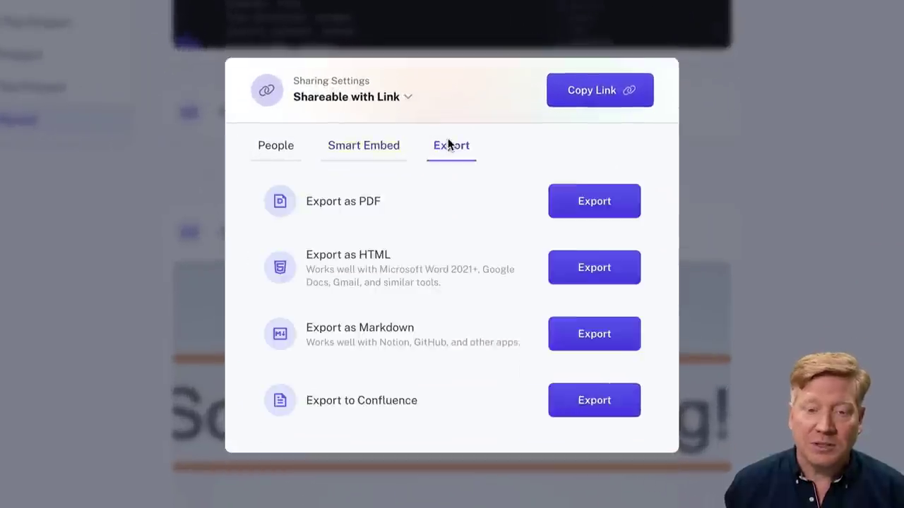
{"action": "left_click", "coordinate": [565, 213]}
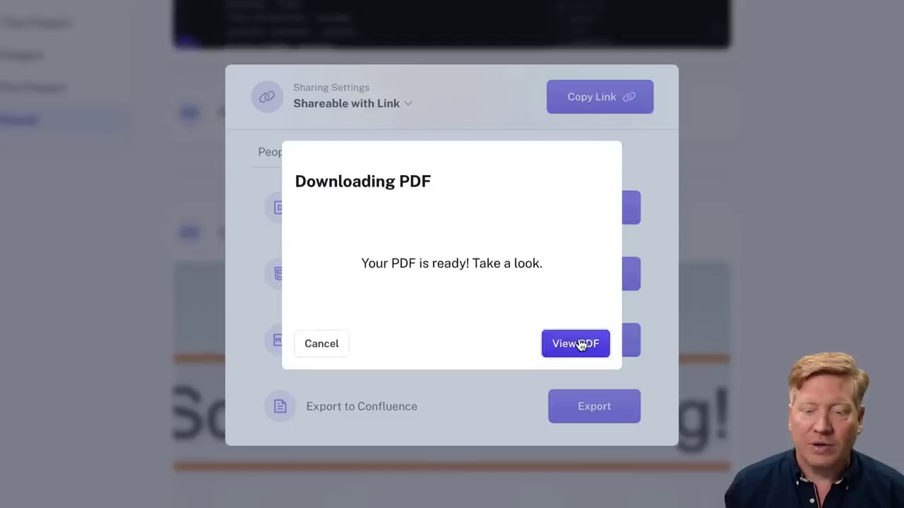
{"action": "left_click", "coordinate": [579, 345]}
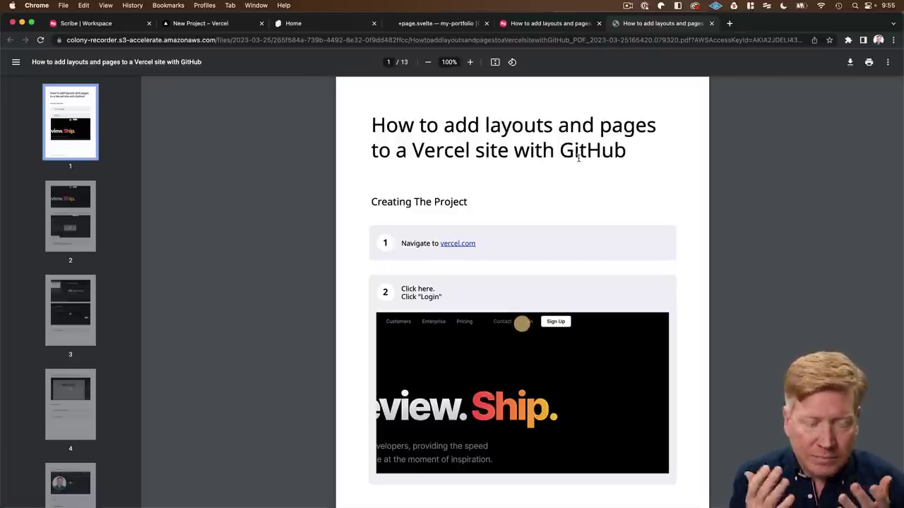
{"action": "left_click", "coordinate": [713, 24]}
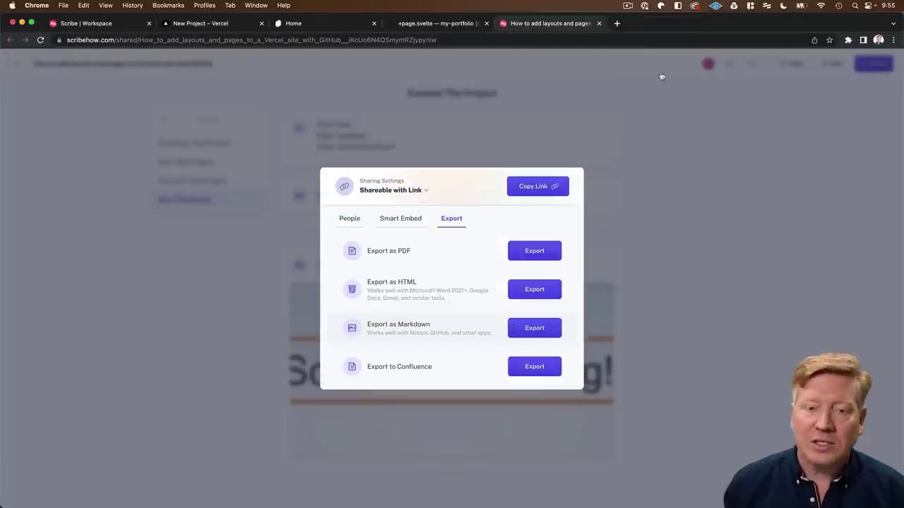
{"action": "left_click", "coordinate": [536, 328]}
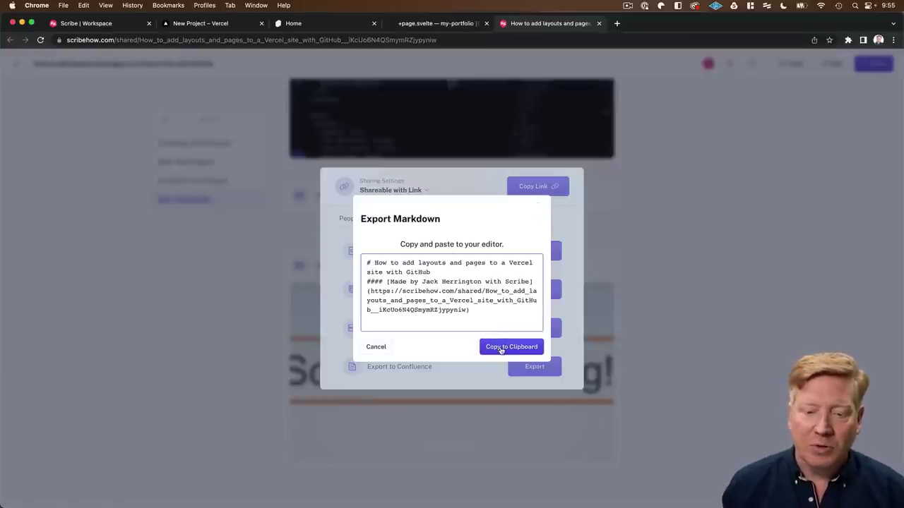
{"action": "left_click", "coordinate": [502, 346]}
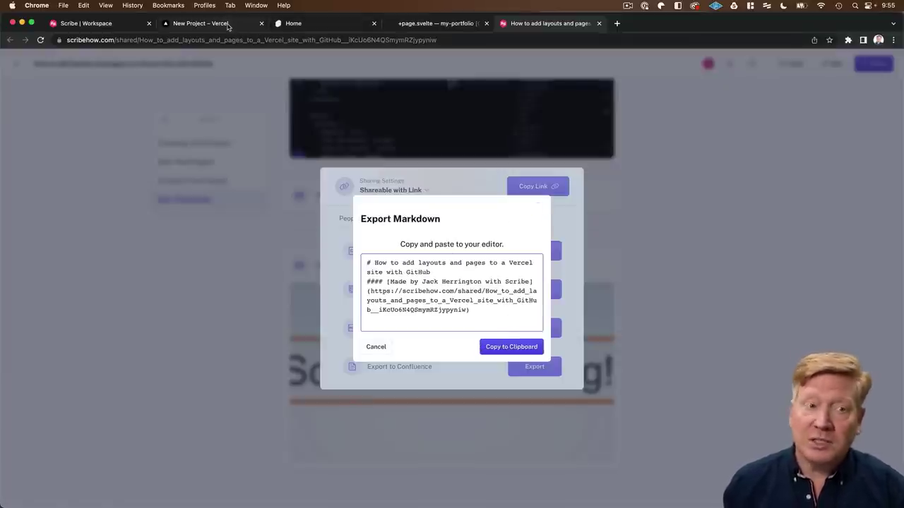
- Create STARTING.md at the project root and paste the guide's Markdown into it
{"action": "left_click", "coordinate": [438, 23]}
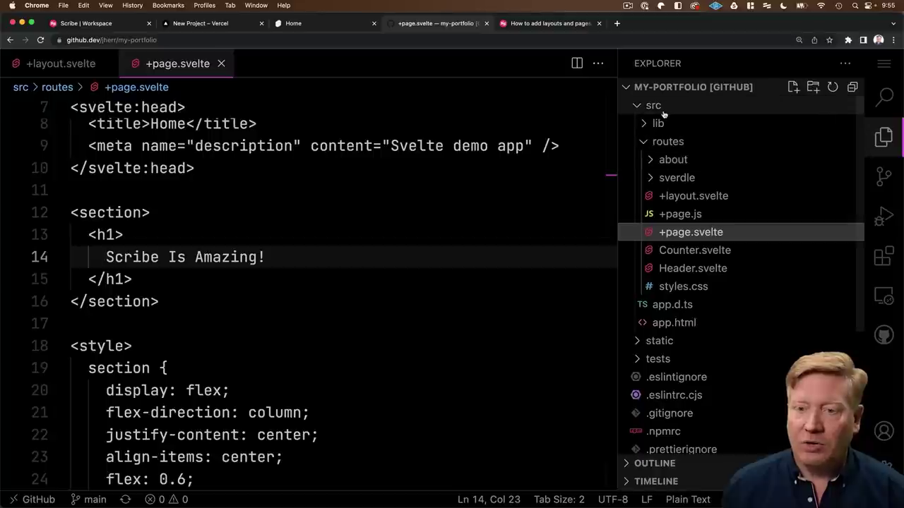
{"action": "left_click", "coordinate": [663, 111]}
{"action": "left_click", "coordinate": [792, 87]}
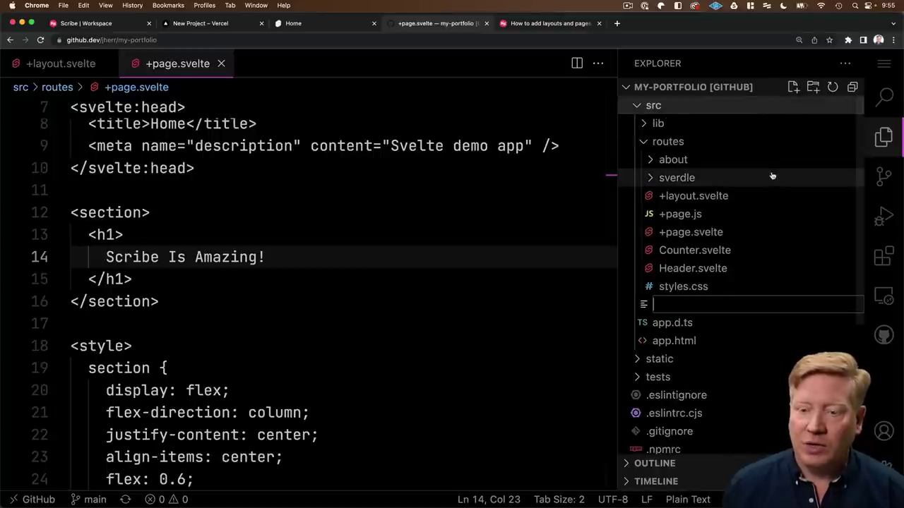
{"action": "type", "text": "STARTING.md"}
{"action": "key", "text": "Return"}
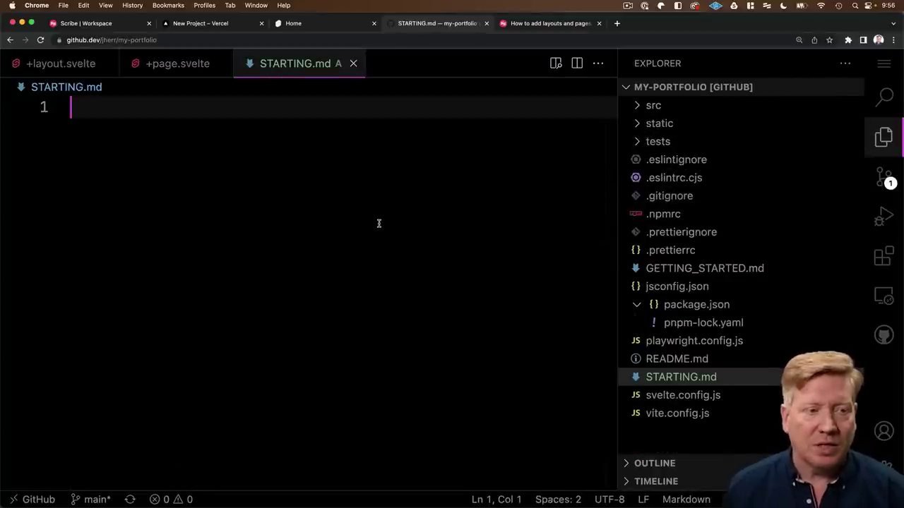
{"action": "key", "text": "super+v"}
{"action": "scroll", "coordinate": [353, 238], "scroll_direction": "up", "scroll_amount": 15}
{"action": "left_click", "coordinate": [579, 244]}
{"action": "key", "text": "super+b"}
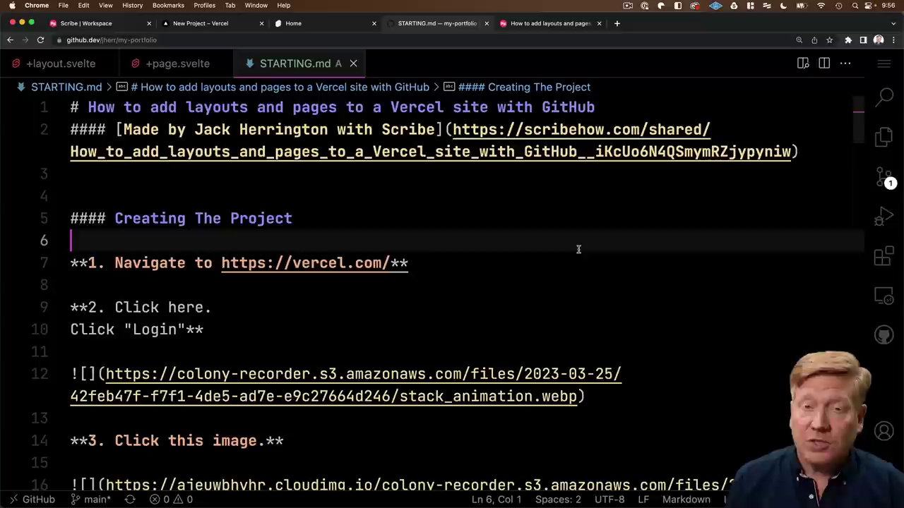
- Show a rendered Markdown preview of STARTING.md beside the file
{"action": "key", "text": "super+shift+p"}
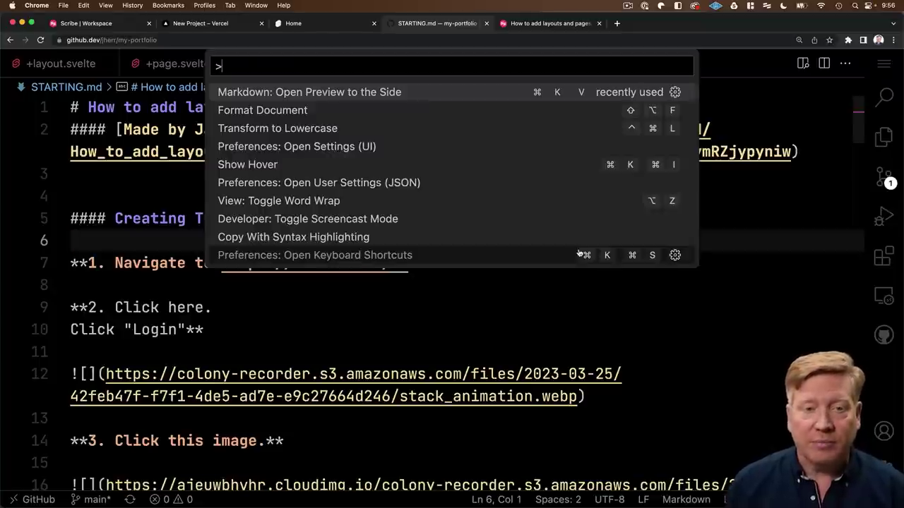
{"action": "type", "text": "mark"}
{"action": "key", "text": "Return"}
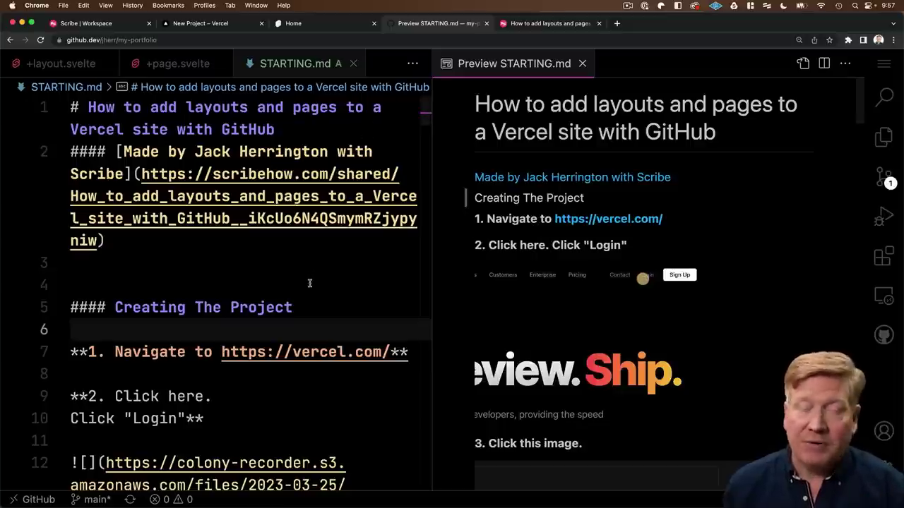
{"action": "scroll", "coordinate": [309, 283], "scroll_direction": "down", "scroll_amount": 10}
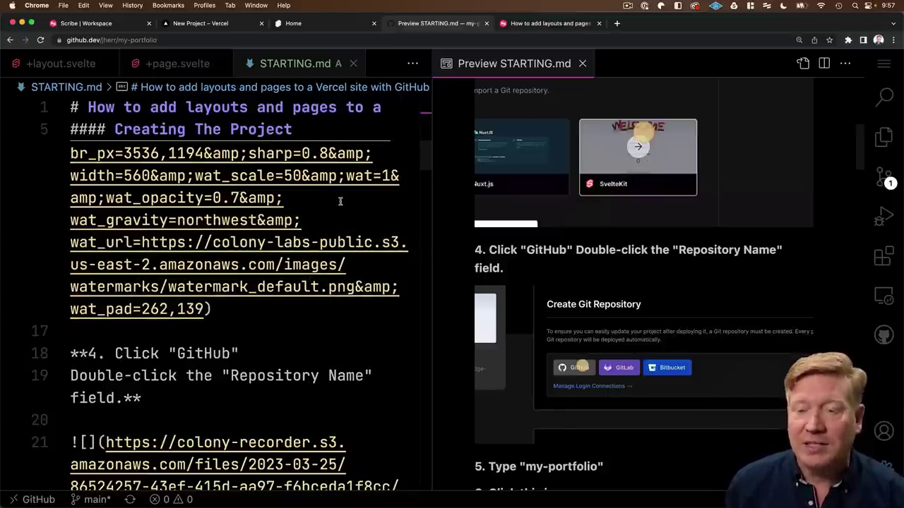
{"action": "scroll", "coordinate": [339, 201], "scroll_direction": "up", "scroll_amount": 5}
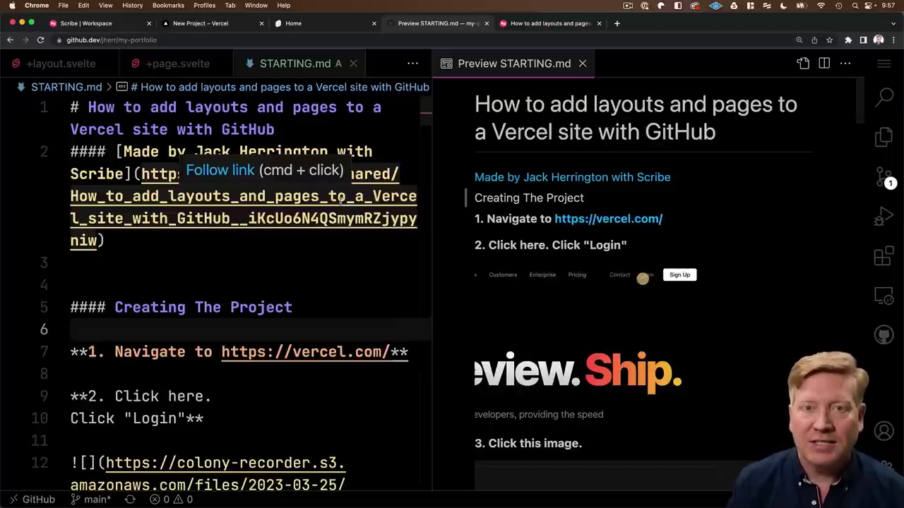
- Back in Scribe, dismiss the Markdown export and return to the workspace home
{"action": "left_click", "coordinate": [509, 27]}
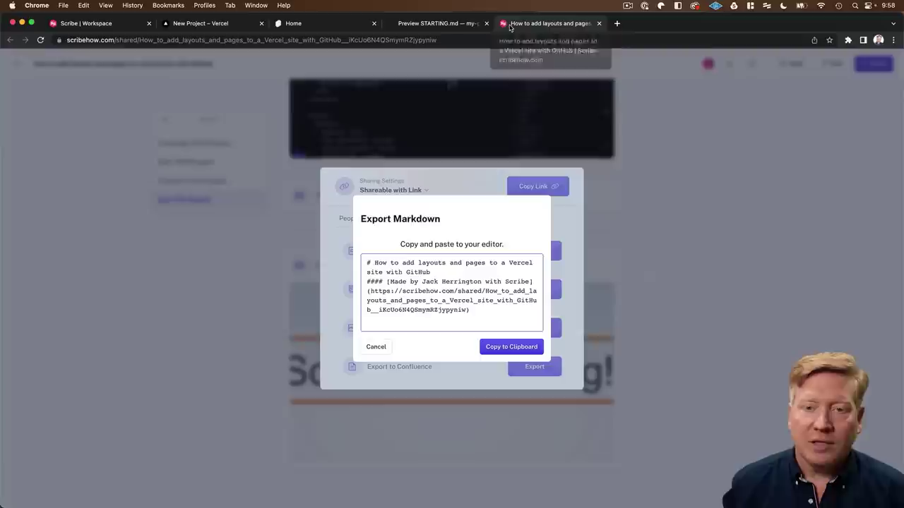
{"action": "left_click", "coordinate": [235, 76]}
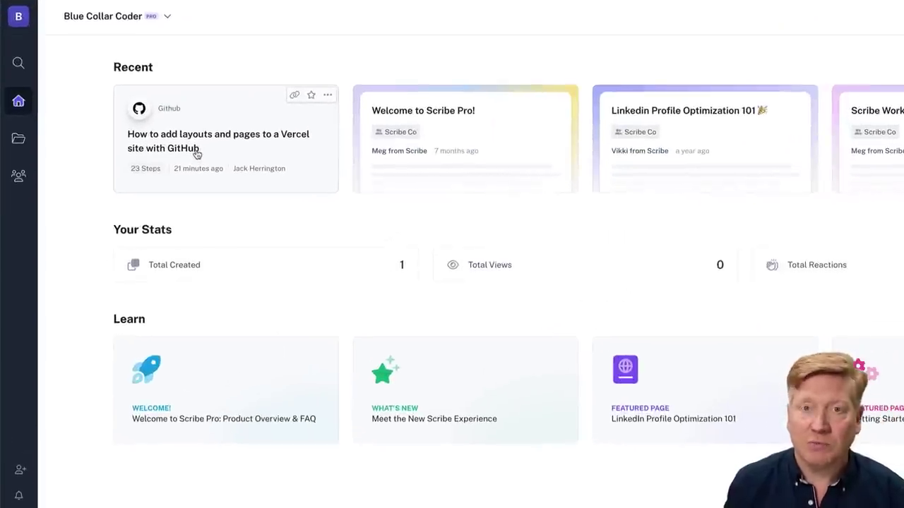